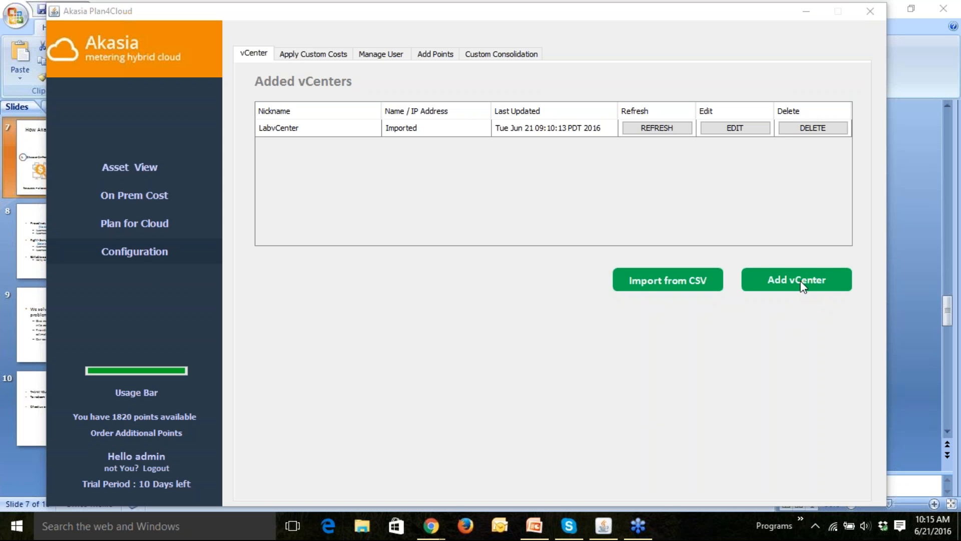
# Look over the Add vCenter form and the Import from CSV form, closing each without entering anything.
pyautogui.click(801, 283)
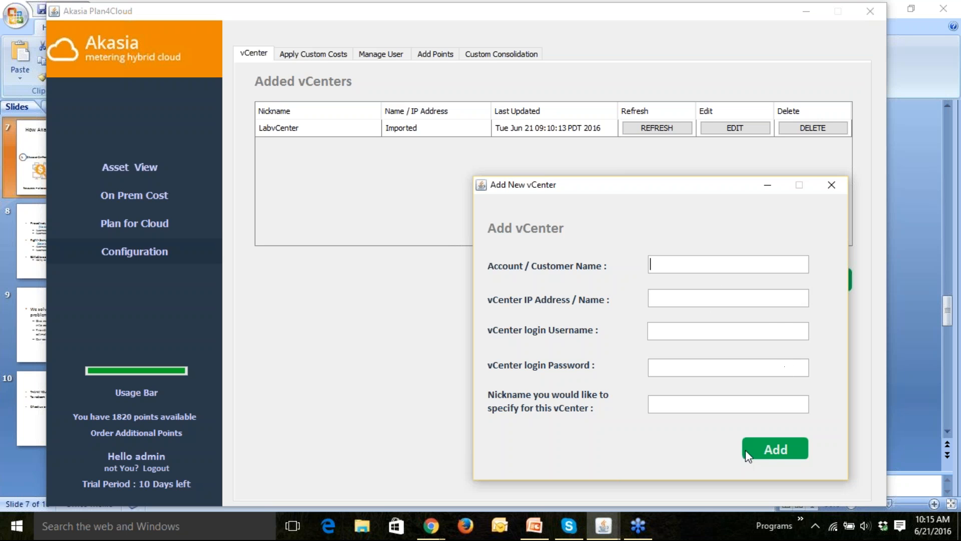
pyautogui.click(835, 189)
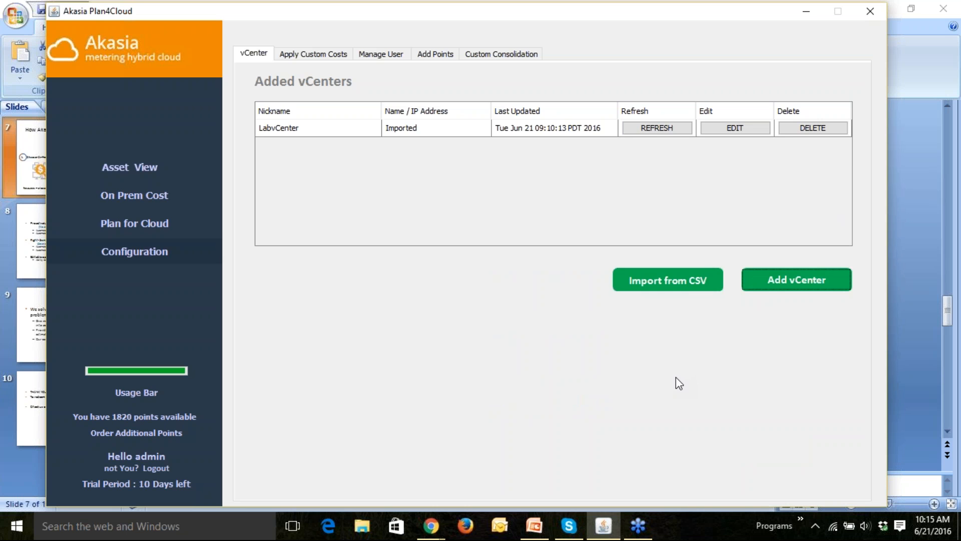
pyautogui.click(662, 279)
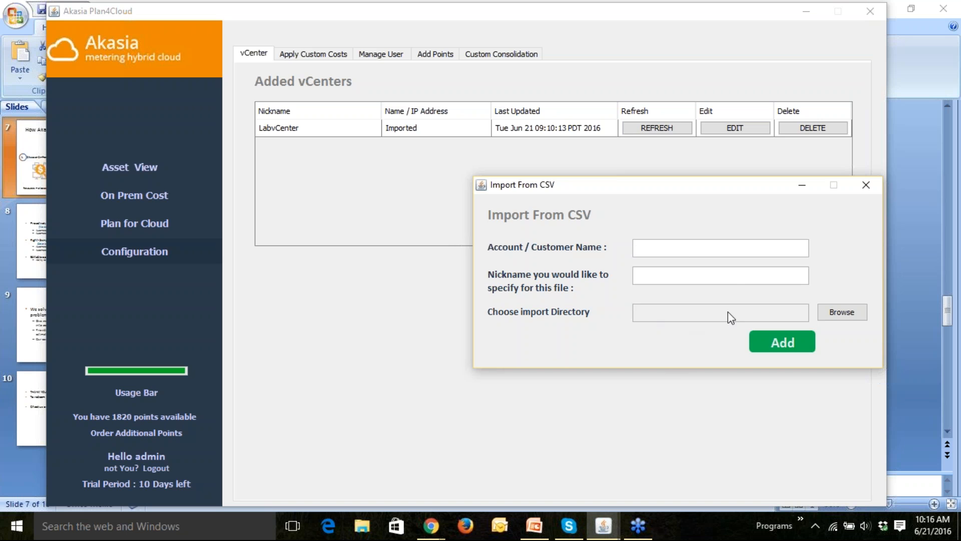
pyautogui.click(866, 185)
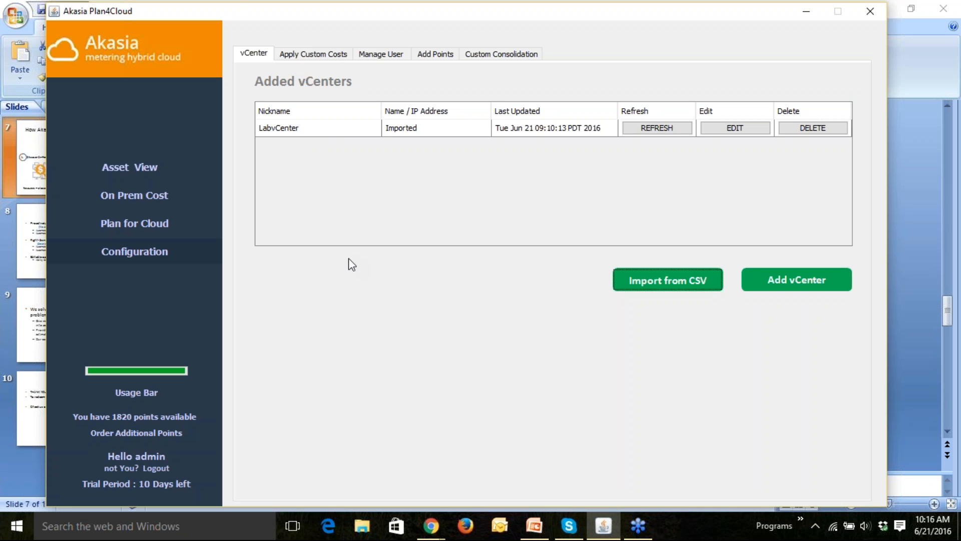
# Review LabvCenter's asset summary, virtual machines, host systems and applications.
pyautogui.click(140, 169)
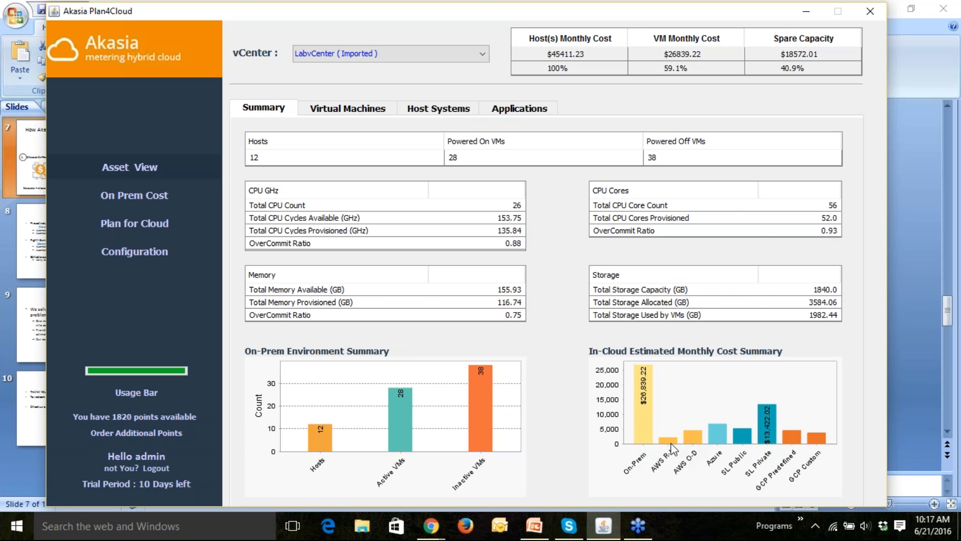
pyautogui.click(324, 111)
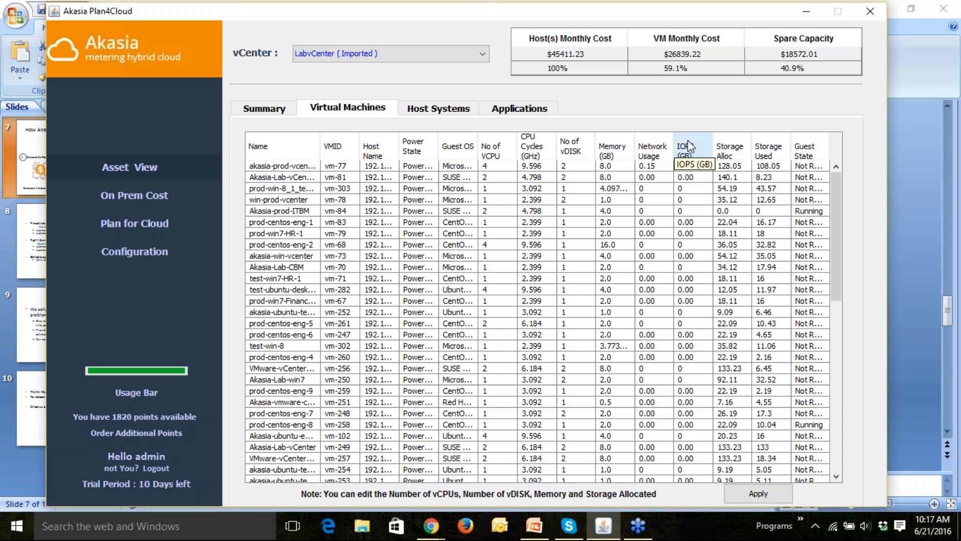
pyautogui.click(423, 112)
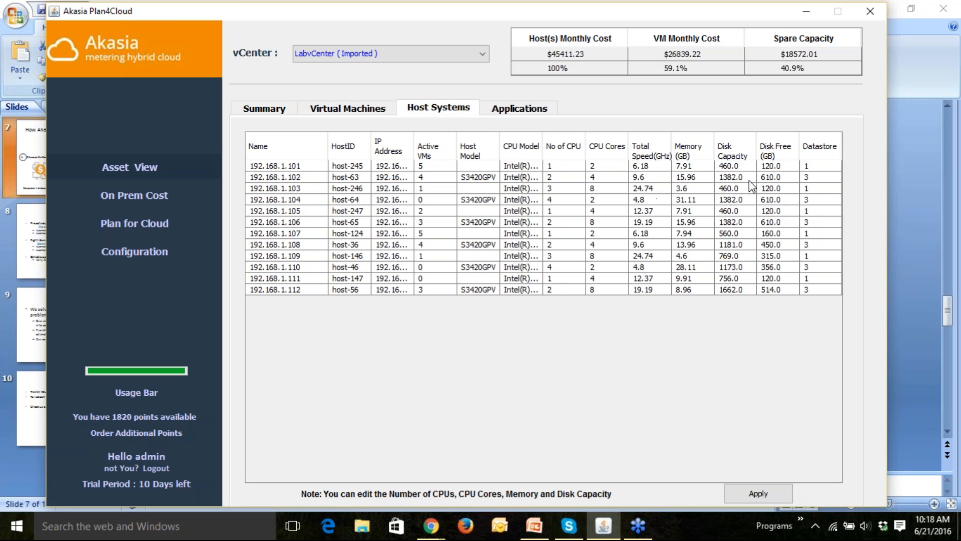
pyautogui.click(518, 111)
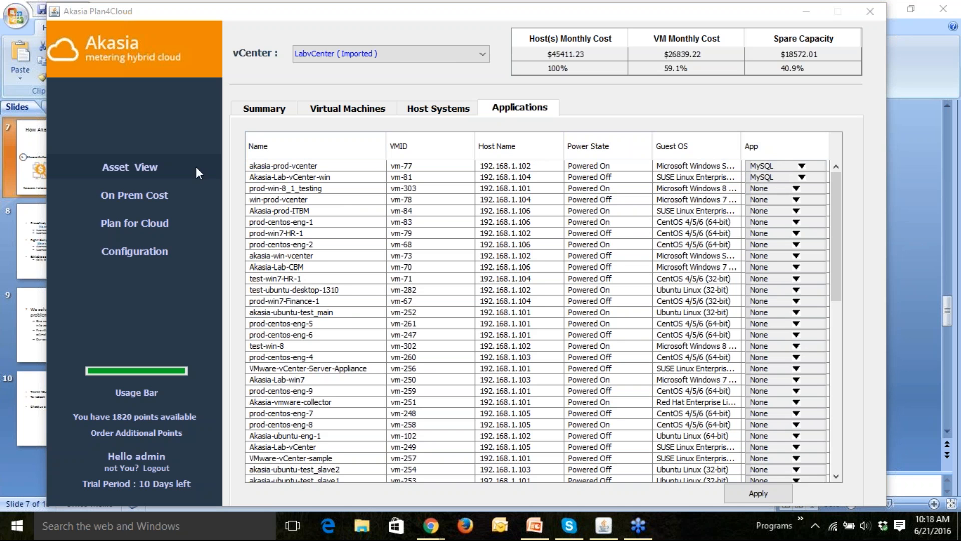
# Open the custom on-prem cost table and set the lifetime of host 192.168.1.102 to 12 months.
pyautogui.click(140, 195)
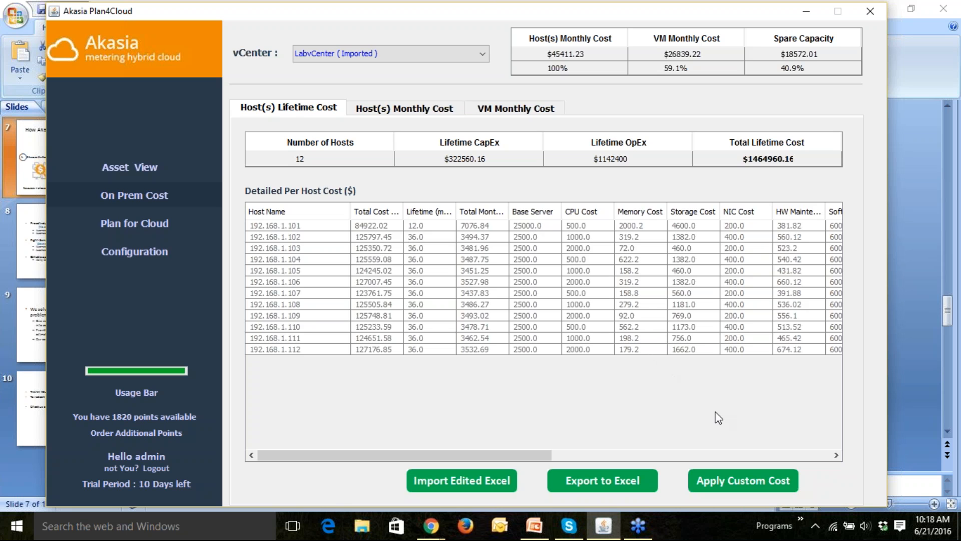
pyautogui.click(754, 486)
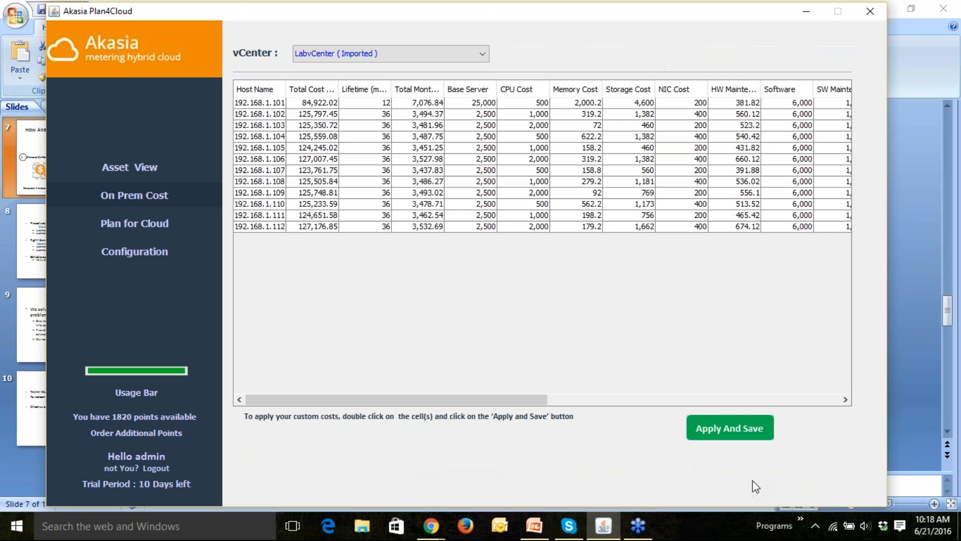
pyautogui.click(384, 117)
pyautogui.doubleClick(384, 117)
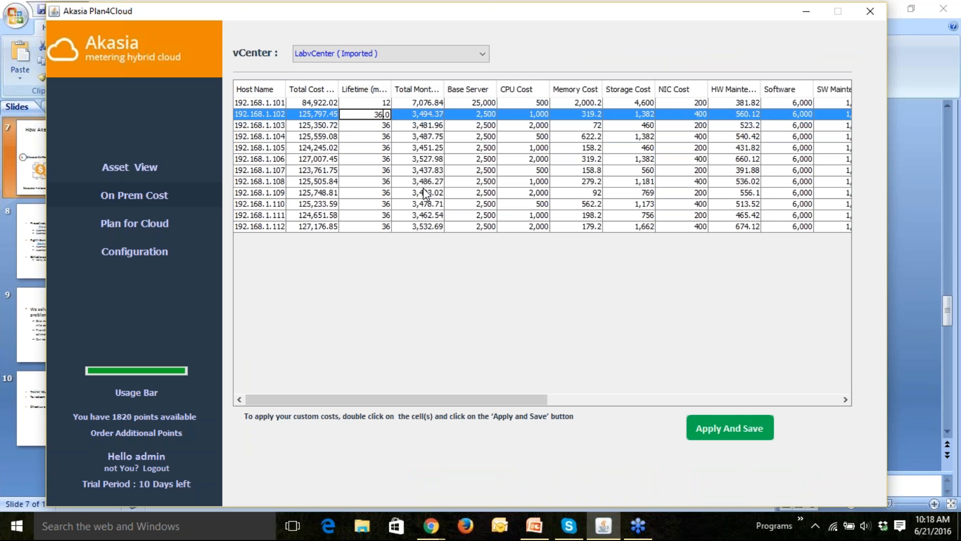
pyautogui.press('BackSpace')
pyautogui.press('BackSpace')
pyautogui.press('BackSpace')
pyautogui.write('12.')
pyautogui.click(360, 126)
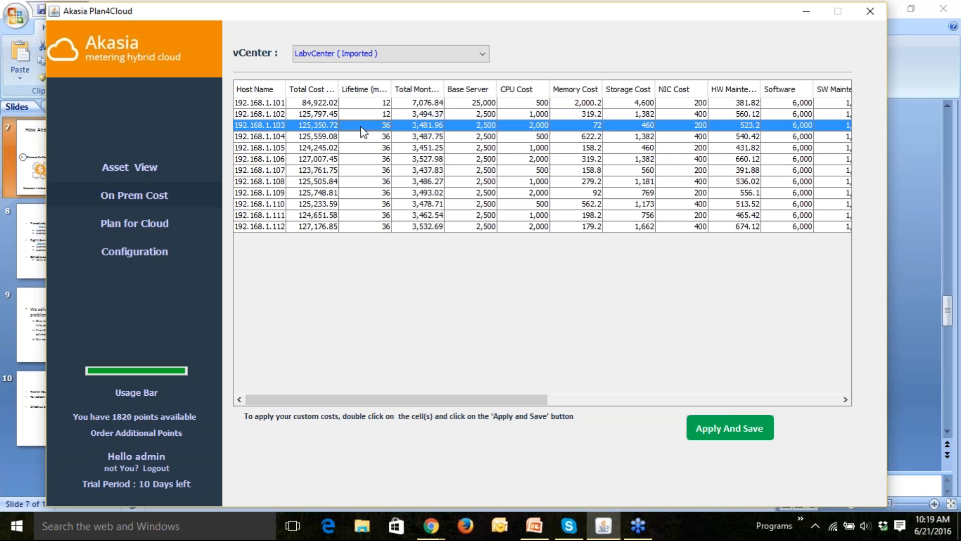
# Set the base server cost of host 192.168.1.102 to 5000, then apply and save the custom costs.
pyautogui.doubleClick(487, 114)
pyautogui.press('BackSpace')
pyautogui.press('BackSpace')
pyautogui.press('BackSpace')
pyautogui.press('BackSpace')
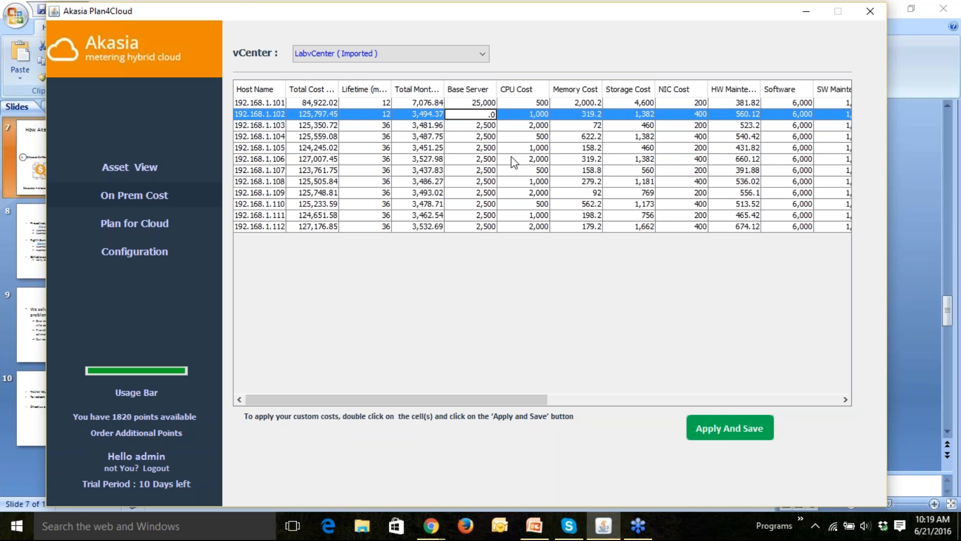
pyautogui.write('5000')
pyautogui.click(507, 126)
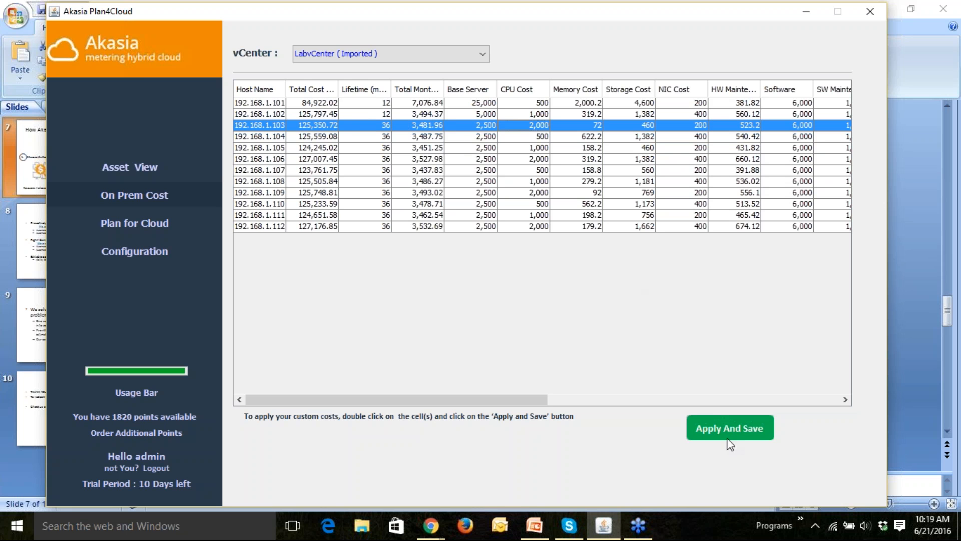
pyautogui.click(727, 429)
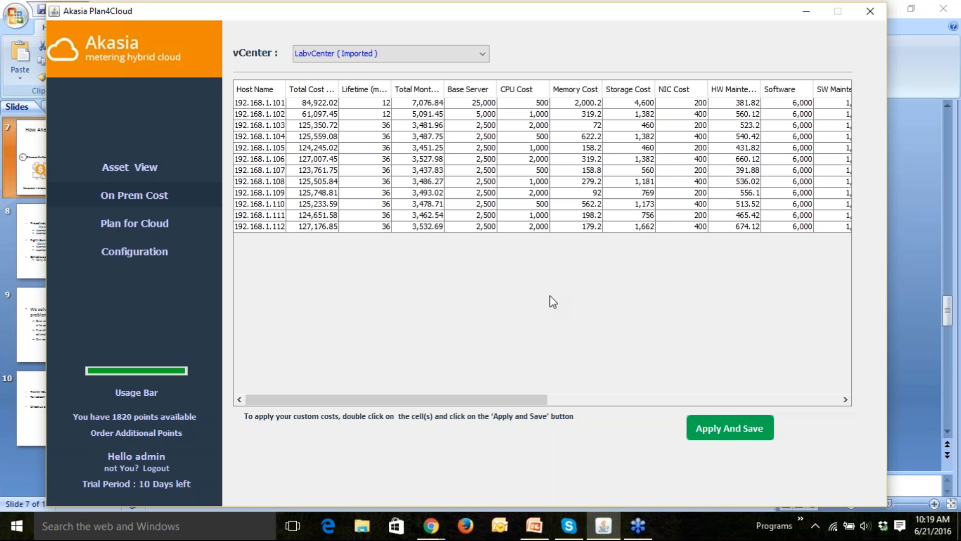
# Reset the candidate selection in the cloud plan and choose Virtual Machines as the category.
pyautogui.click(143, 223)
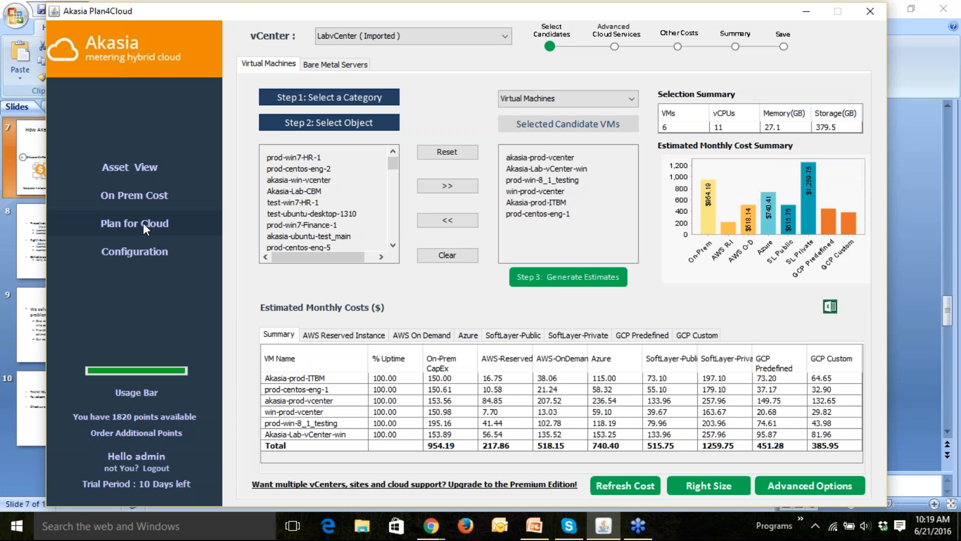
pyautogui.click(447, 150)
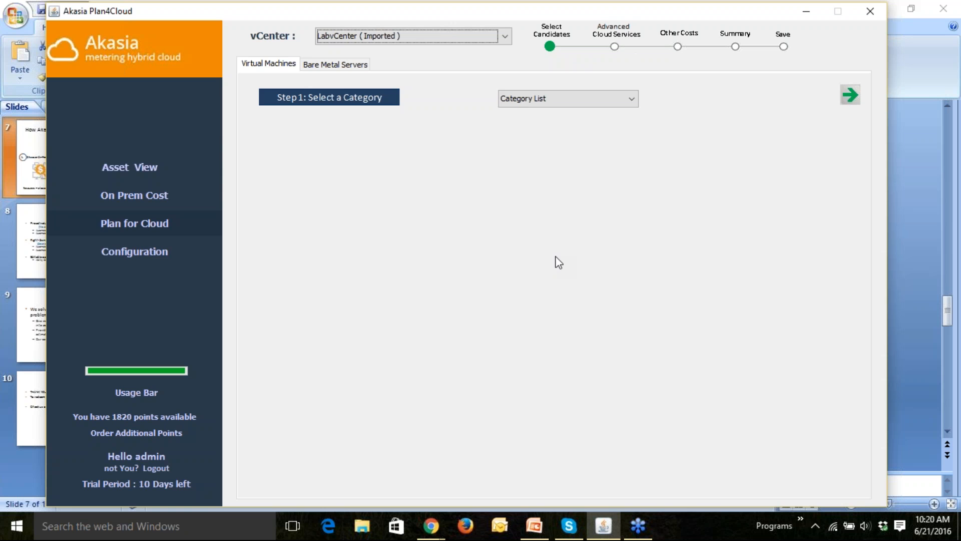
pyautogui.click(632, 98)
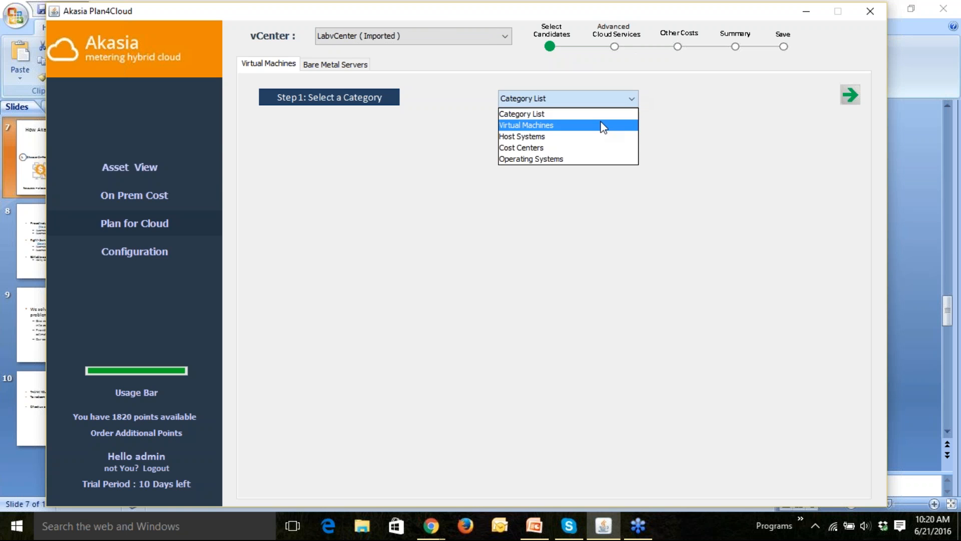
pyautogui.click(604, 124)
# Switch the candidate category to Host Systems and add the VMs of host 192.168.1.101 as candidates.
pyautogui.click(632, 98)
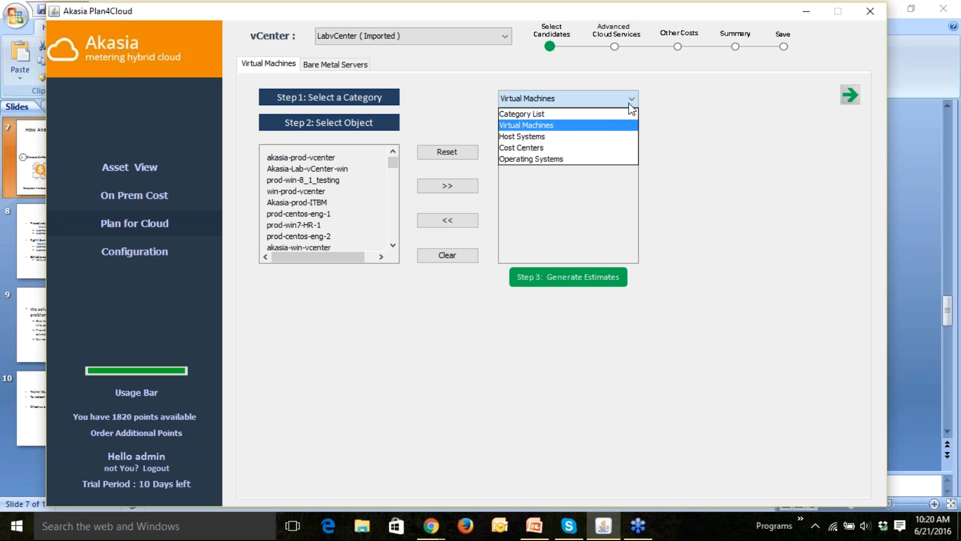
pyautogui.click(610, 137)
pyautogui.click(317, 157)
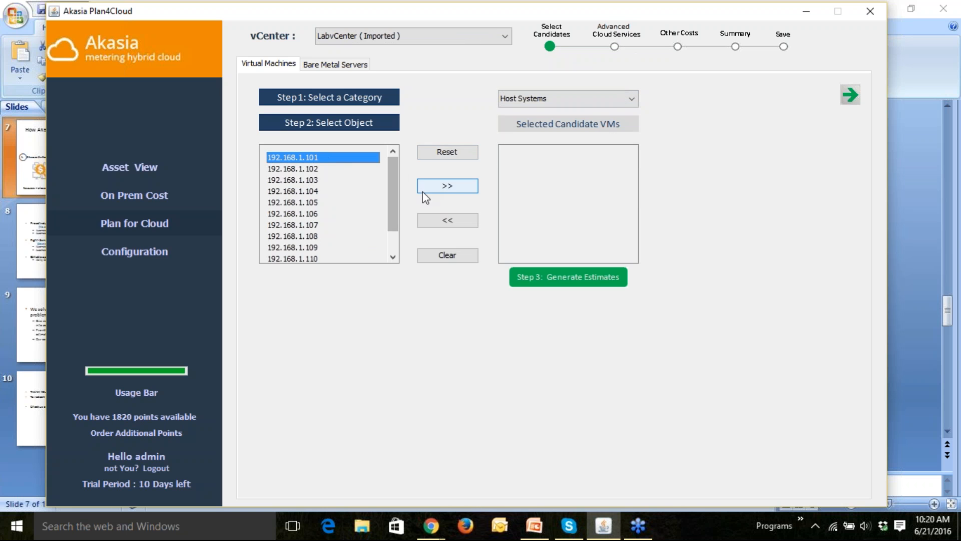
pyautogui.click(447, 186)
# Select candidates by operating system, adding the VMs running Windows Server 2008 R2, Windows 8 (64-bit) and Windows 7 (32-bit).
pyautogui.click(632, 99)
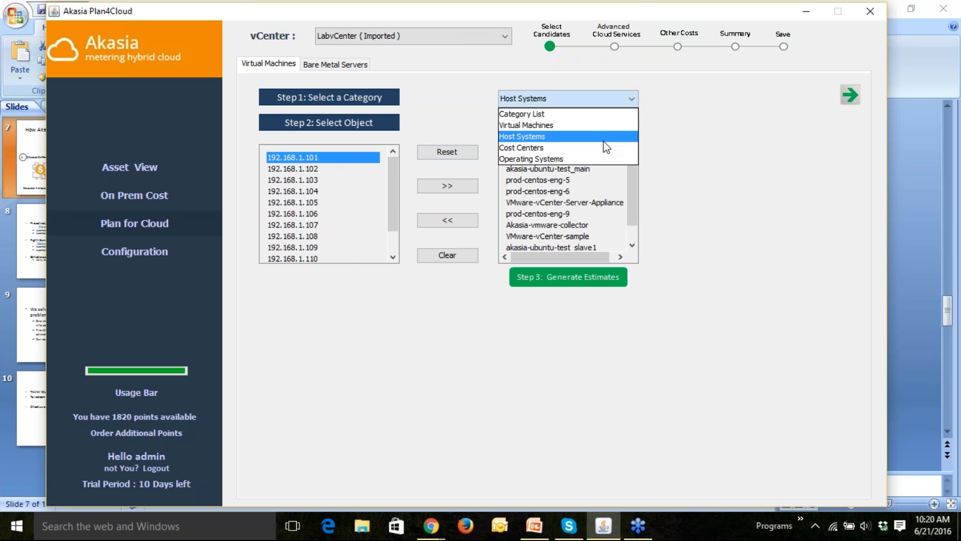
pyautogui.click(590, 159)
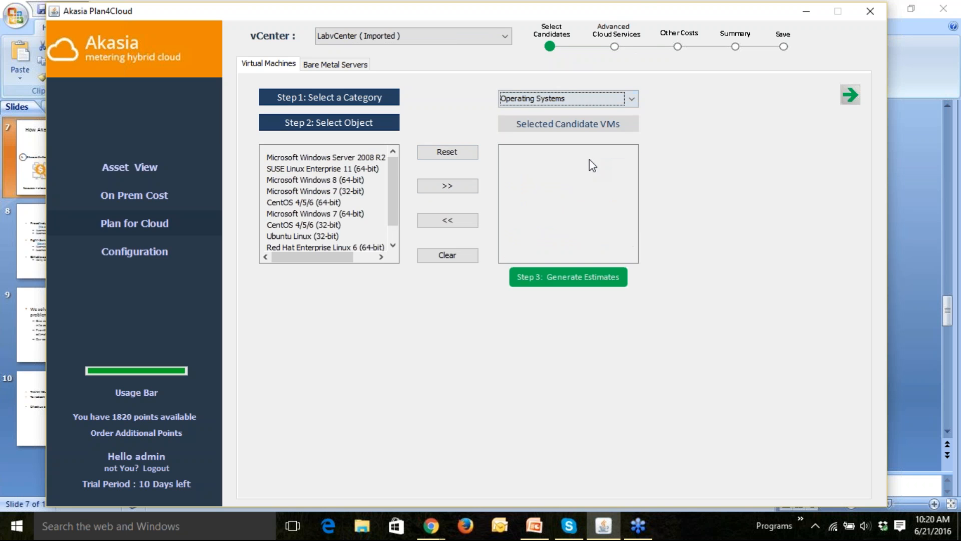
pyautogui.click(309, 156)
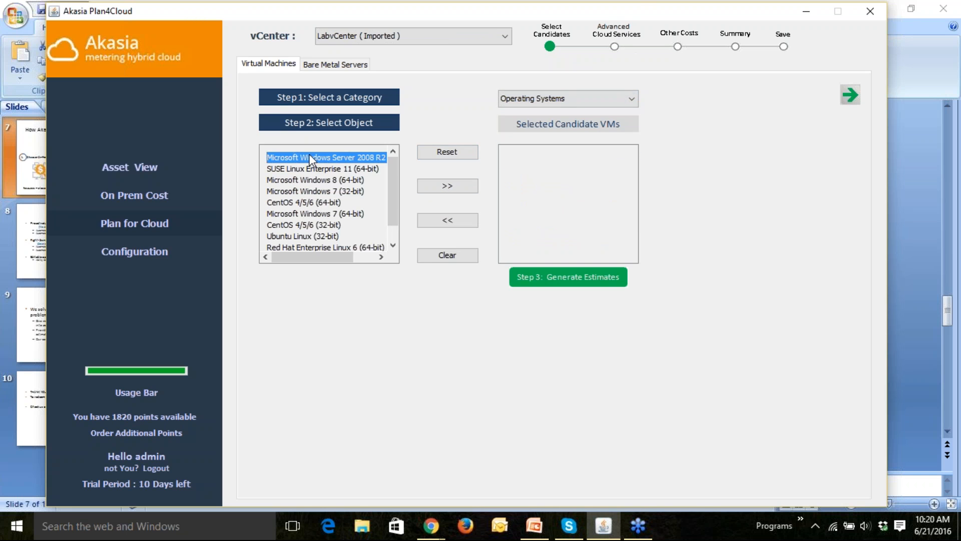
pyautogui.click(443, 180)
pyautogui.click(328, 179)
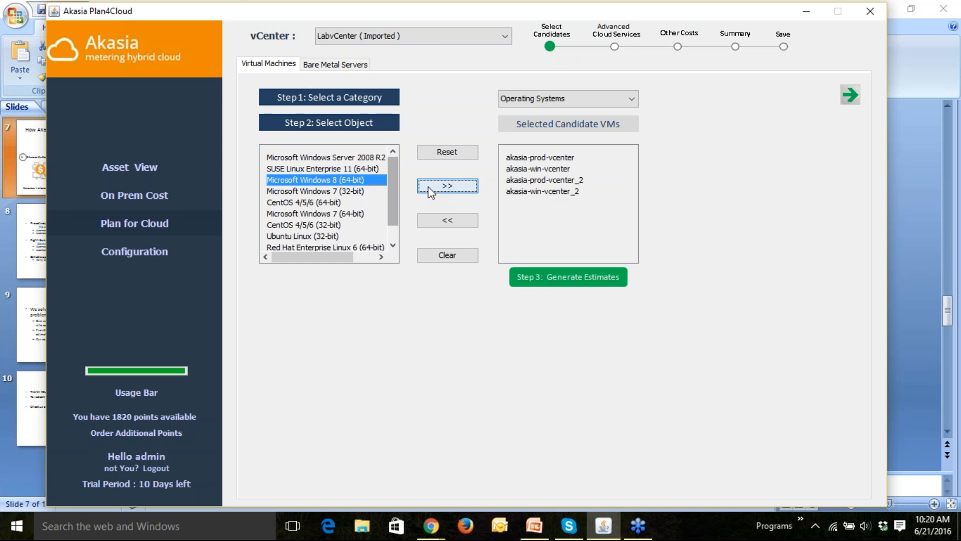
pyautogui.click(428, 186)
pyautogui.click(346, 192)
pyautogui.click(436, 189)
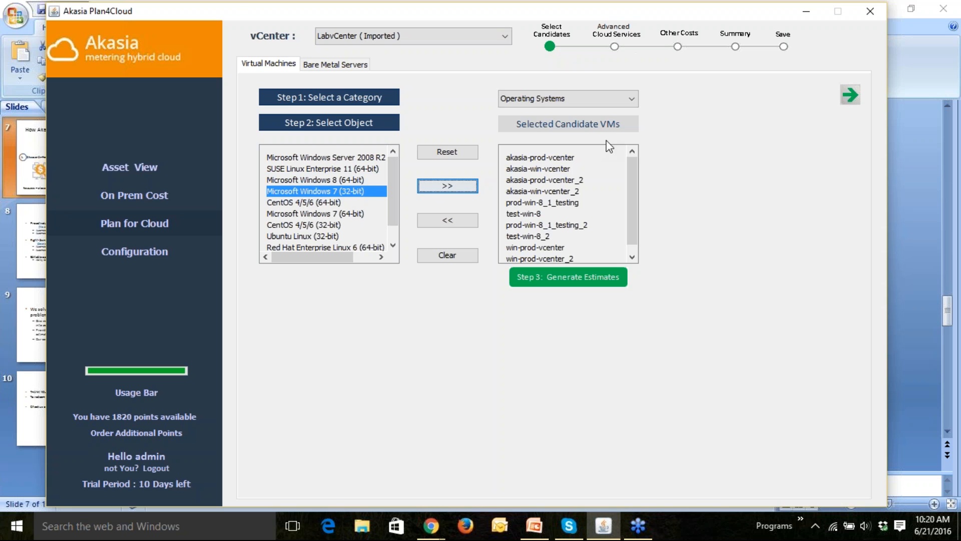
# From the Virtual Machines category, add akasia-prod-vcenter through prod-win7-HR-1 as candidates and generate their cloud cost estimates.
pyautogui.click(631, 99)
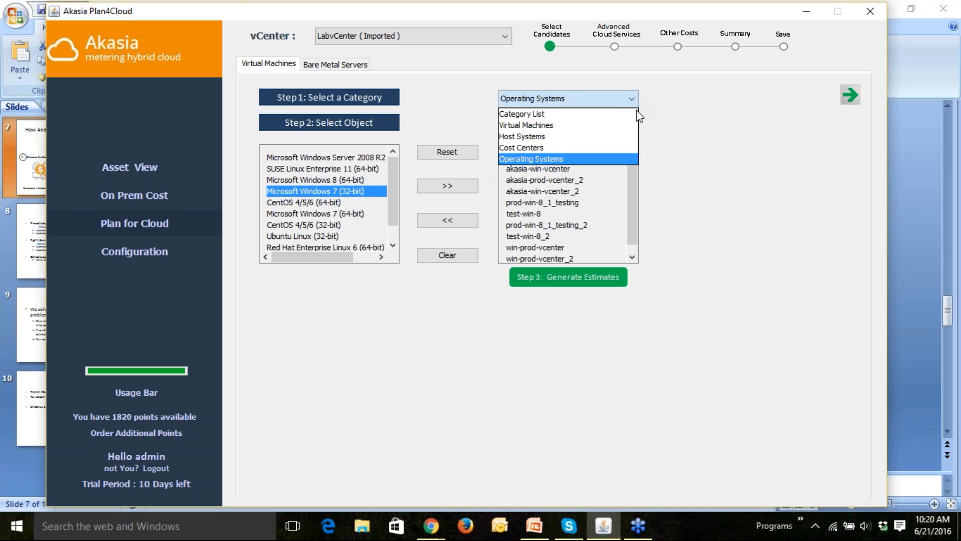
pyautogui.click(608, 125)
pyautogui.click(310, 158)
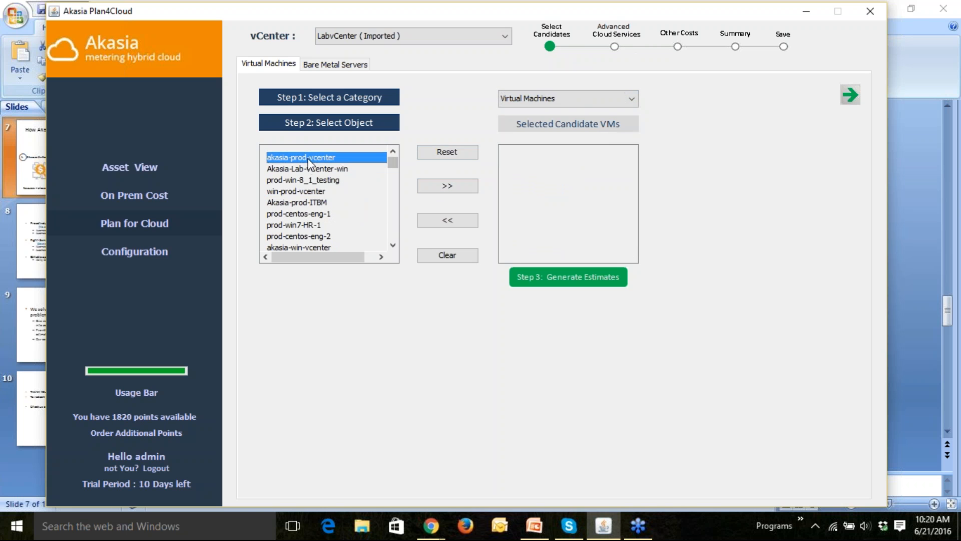
pyautogui.keyDown('shift'); pyautogui.click(293, 225); pyautogui.keyUp('shift')
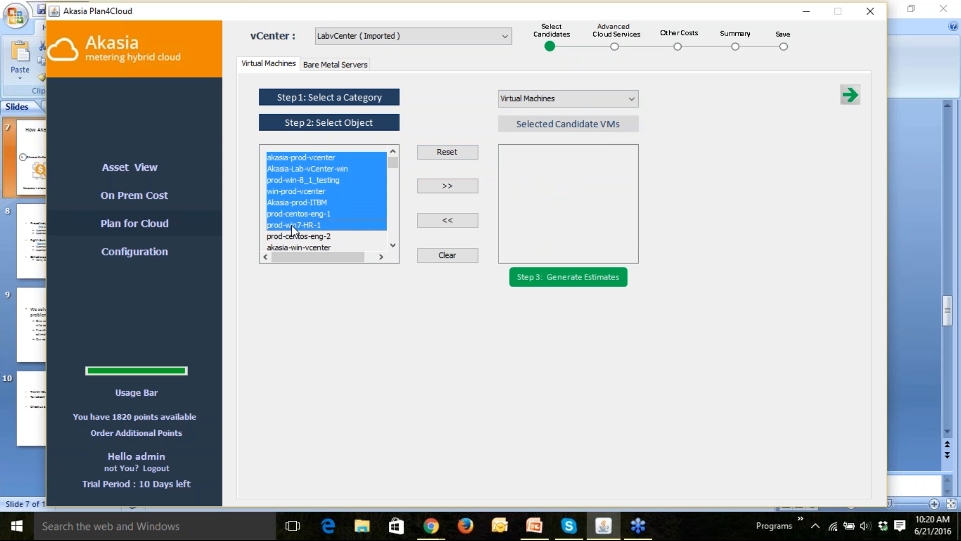
pyautogui.click(441, 189)
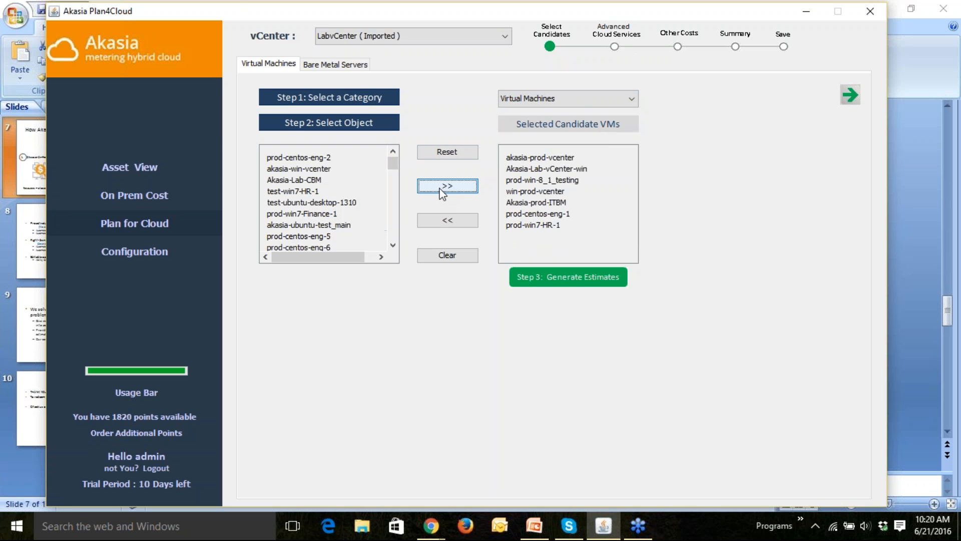
pyautogui.click(559, 279)
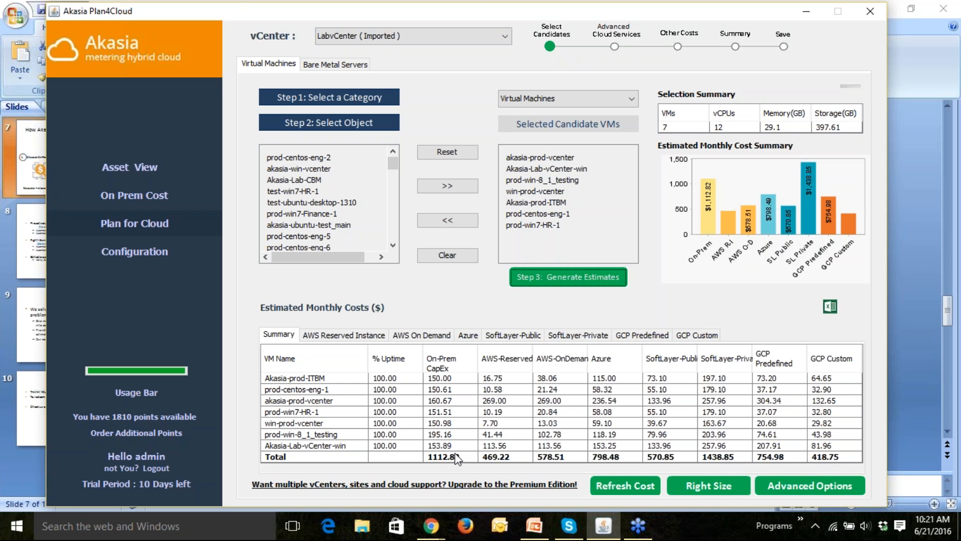
# Examine the AWS Reserved Instance, Azure, SoftLayer-Public and GCP Predefined estimates, widening the Compute Equivalent column to read the instance types.
pyautogui.click(353, 335)
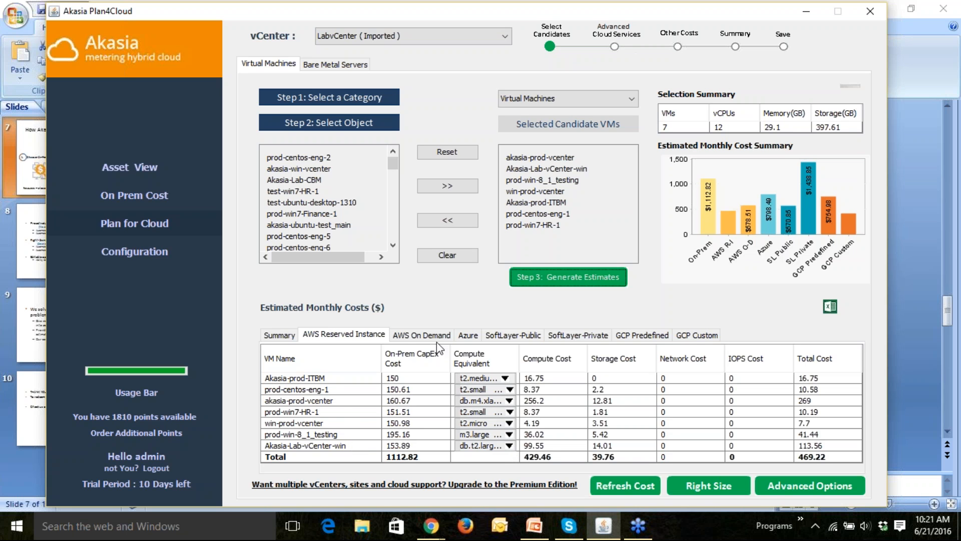
pyautogui.click(467, 334)
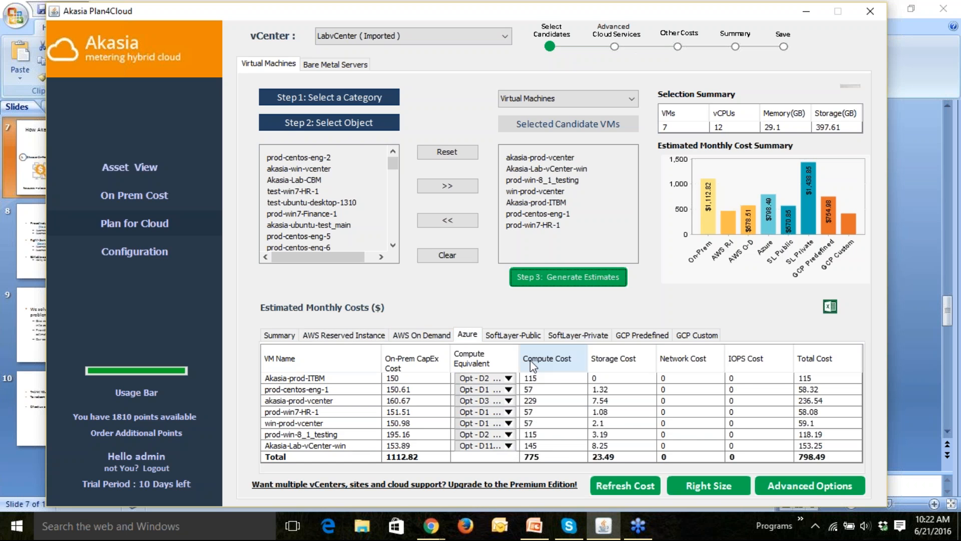
pyautogui.moveTo(519, 357)
pyautogui.mouseDown()
pyautogui.moveTo(535, 356)
pyautogui.moveTo(502, 356)
pyautogui.moveTo(531, 355)
pyautogui.mouseUp()
pyautogui.click(519, 335)
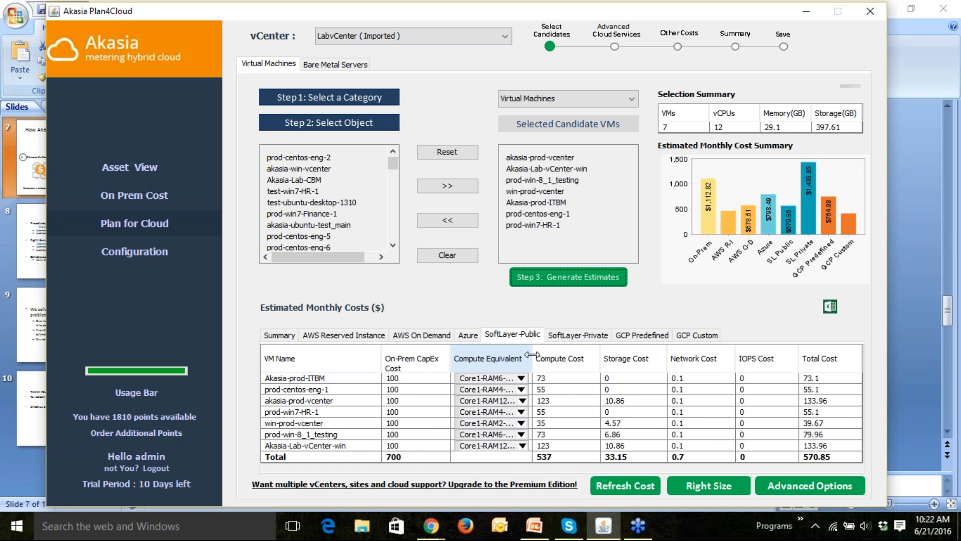
pyautogui.click(639, 334)
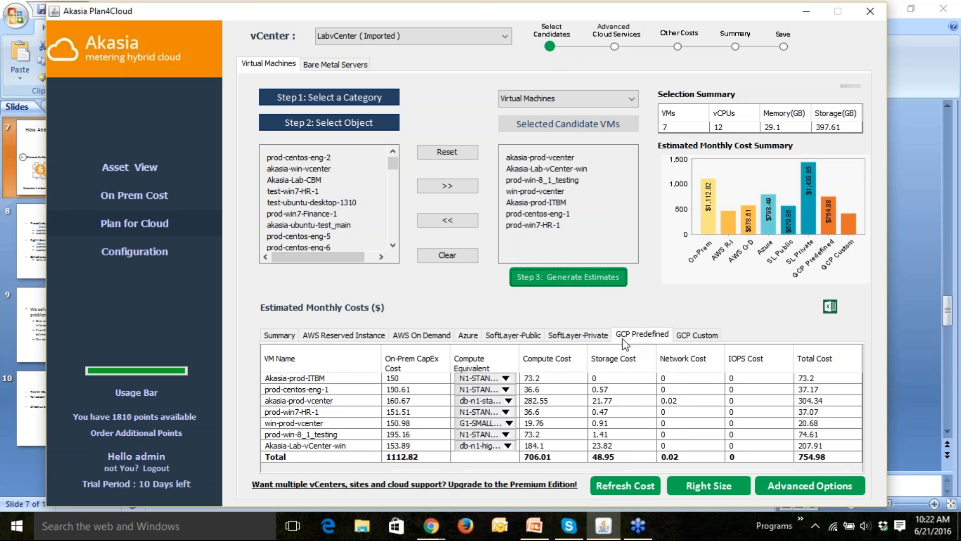
pyautogui.moveTo(519, 351); pyautogui.dragTo(536, 349)
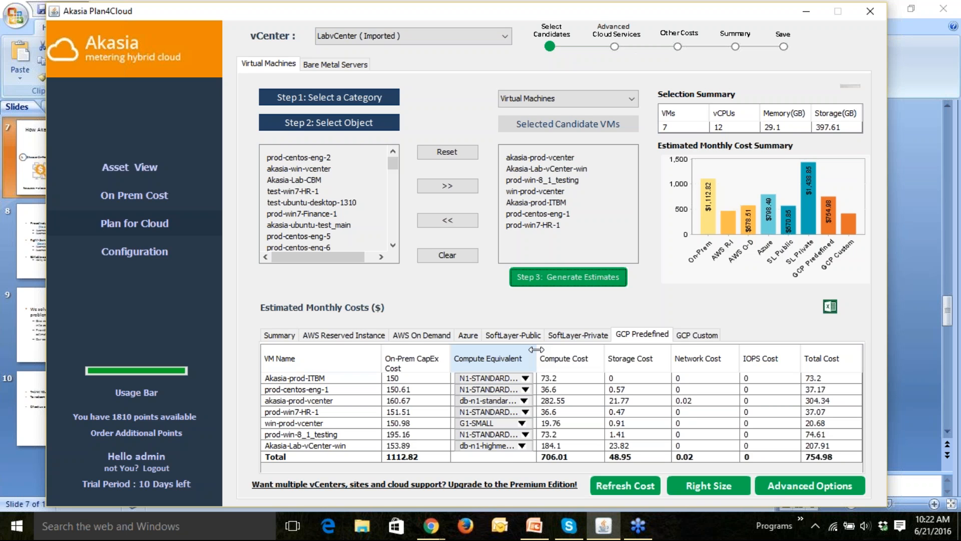
# Try an N1-STANDARD-32 instance as Akasia-prod-ITBM's GCP Predefined compute equivalent, and regenerate the estimates to restore the default.
pyautogui.click(527, 379)
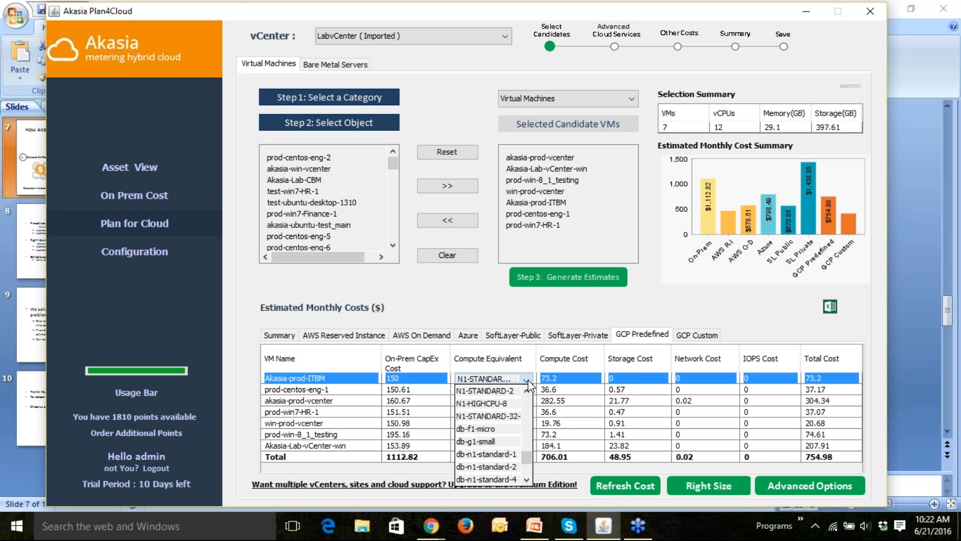
pyautogui.click(511, 417)
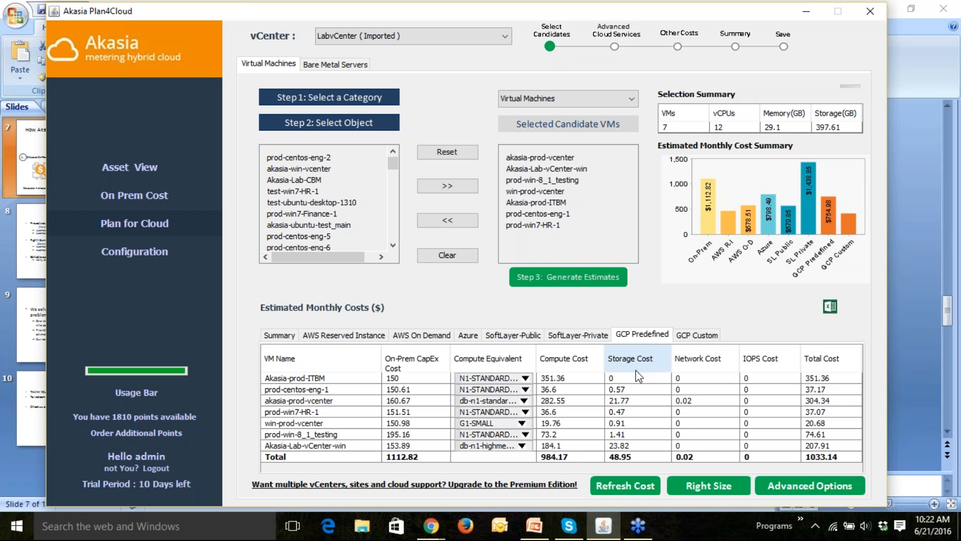
pyautogui.click(526, 378)
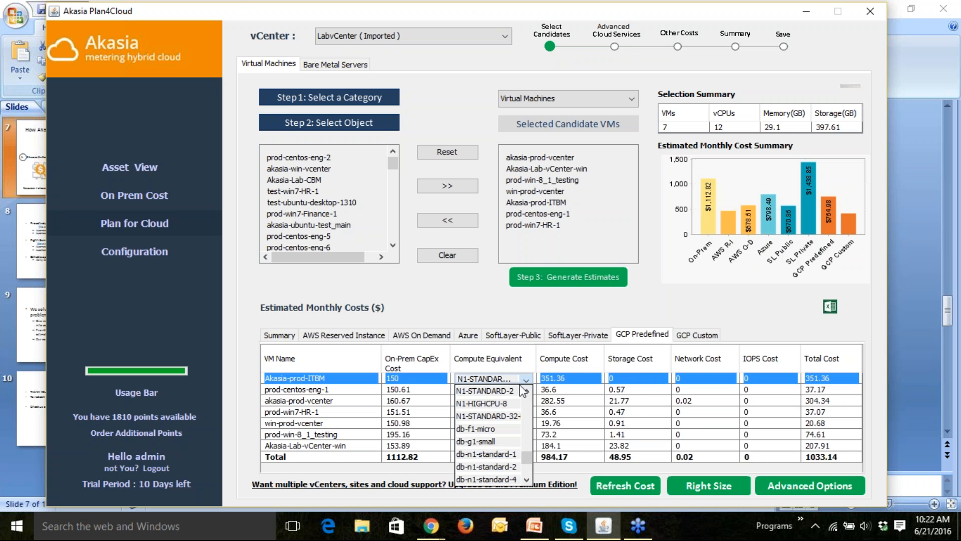
pyautogui.click(613, 291)
pyautogui.click(580, 277)
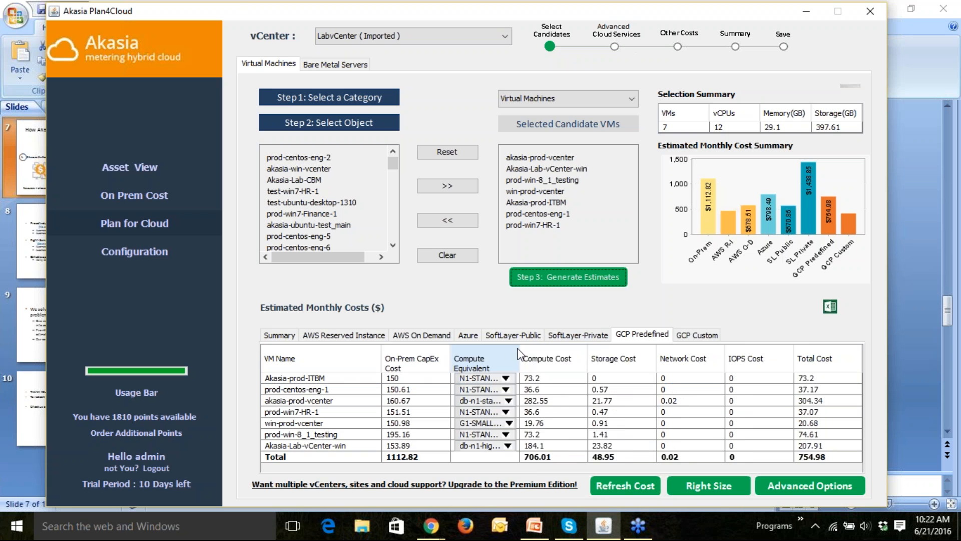
# Widen the Compute Equivalent column and try N1-HIGHCPU-8 for Akasia-prod-ITBM and N1-STANDARD-2 for akasia-prod-vcenter.
pyautogui.moveTo(518, 350); pyautogui.dragTo(550, 351)
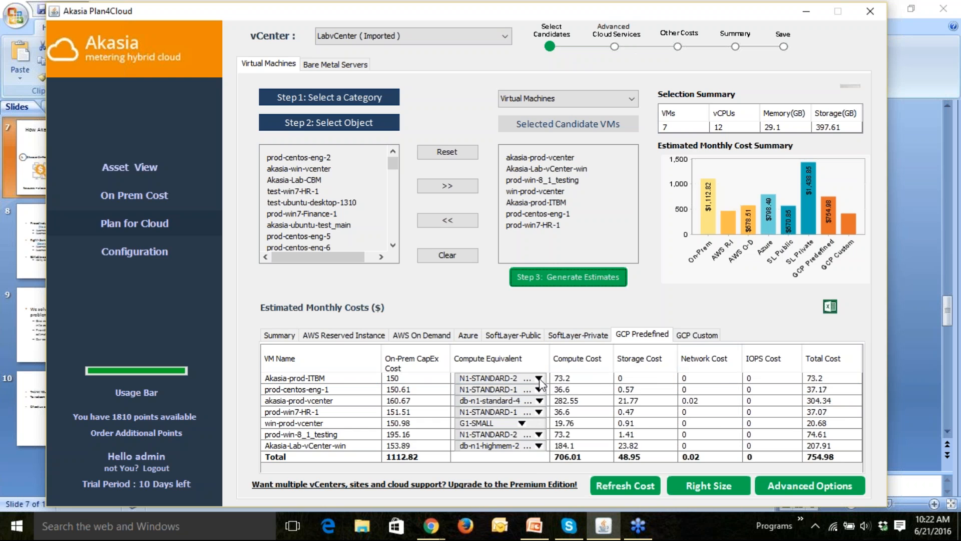
pyautogui.moveTo(540, 379)
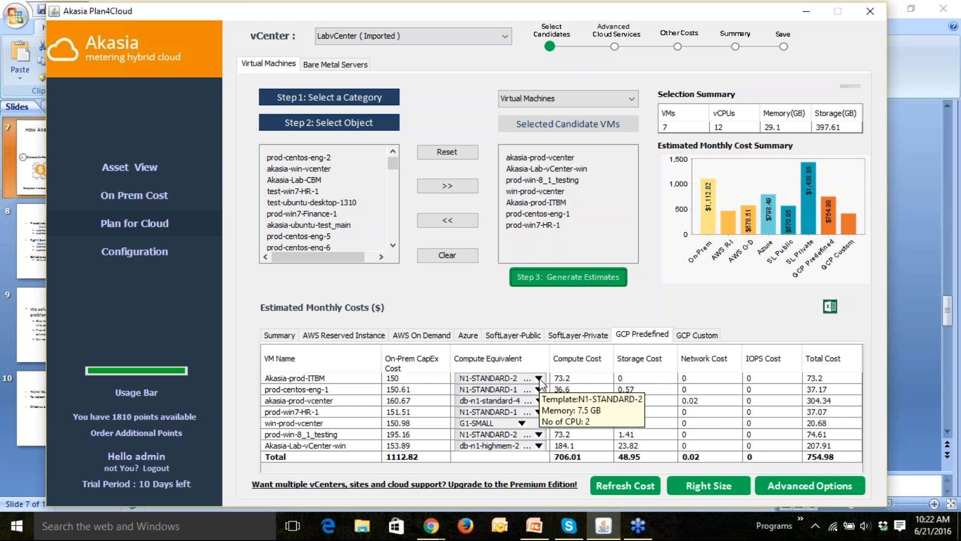
pyautogui.click(539, 377)
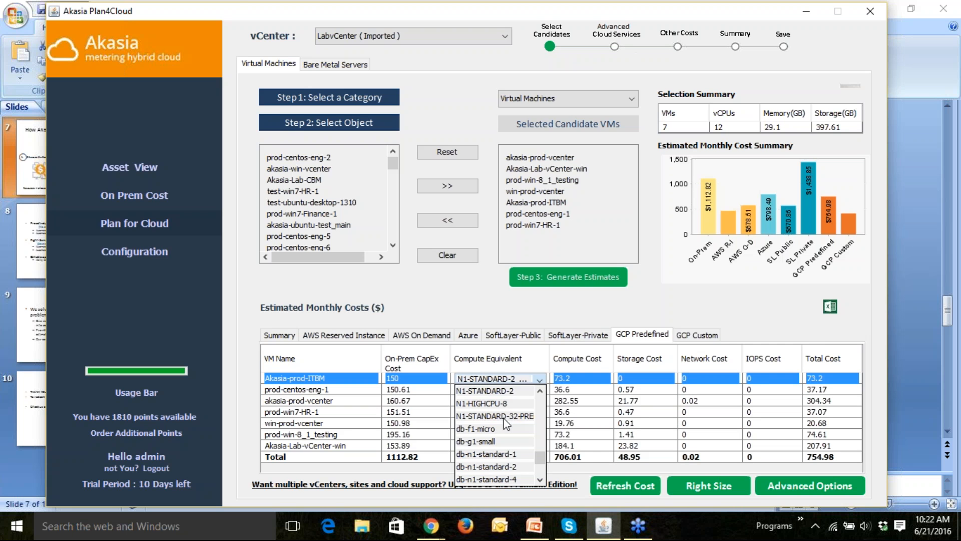
pyautogui.click(506, 404)
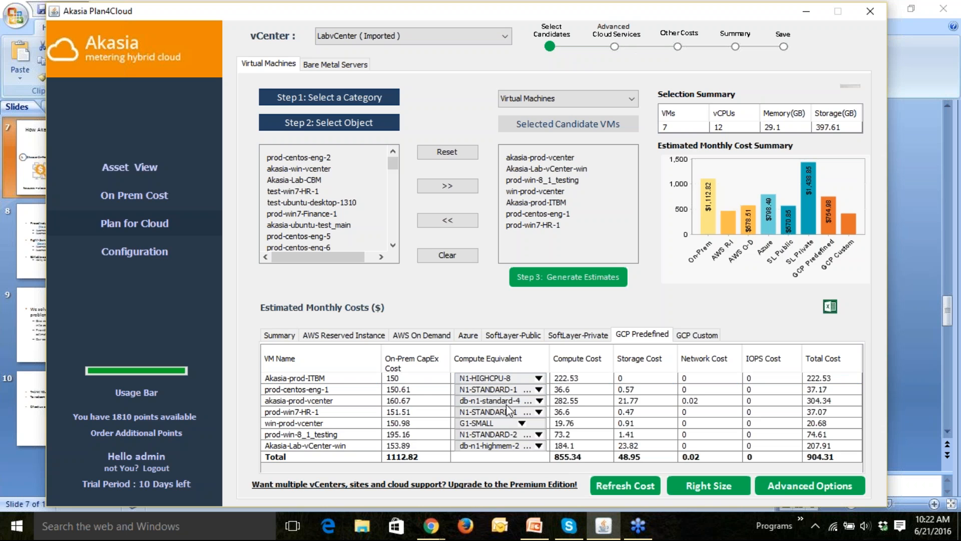
pyautogui.moveTo(516, 377)
pyautogui.click(540, 401)
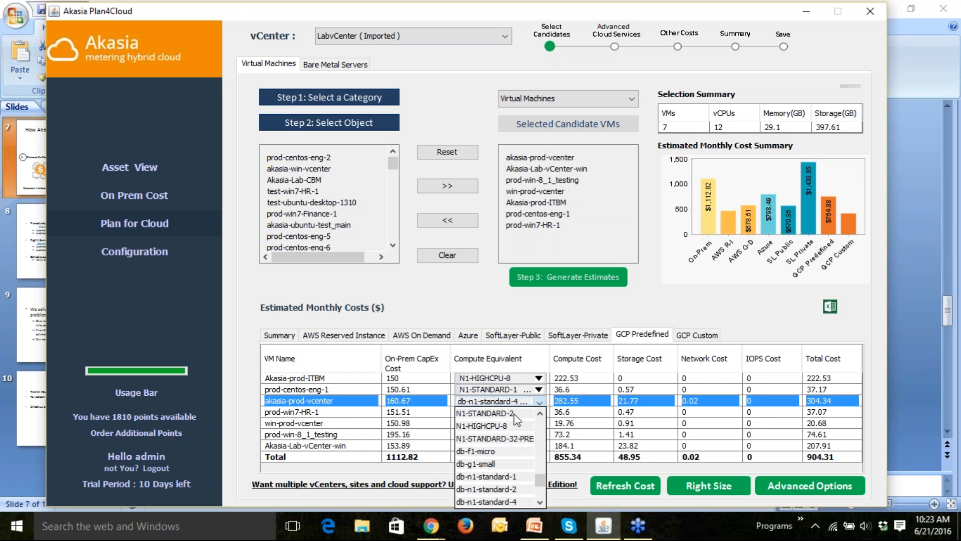
pyautogui.click(514, 415)
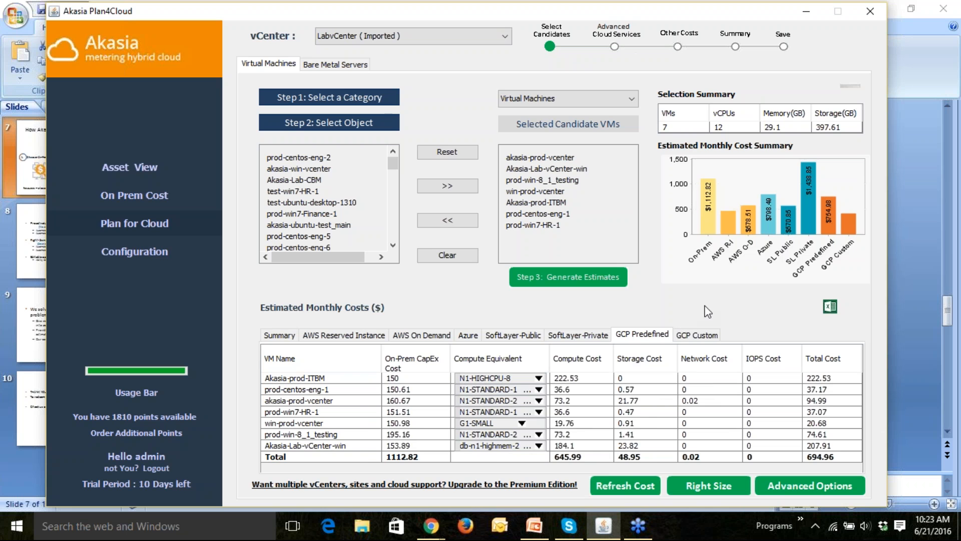
# In the GCP Custom estimate, try 4 CPU cores and 5 GB memory for Akasia-prod-ITBM, and regenerate the estimates.
pyautogui.click(711, 335)
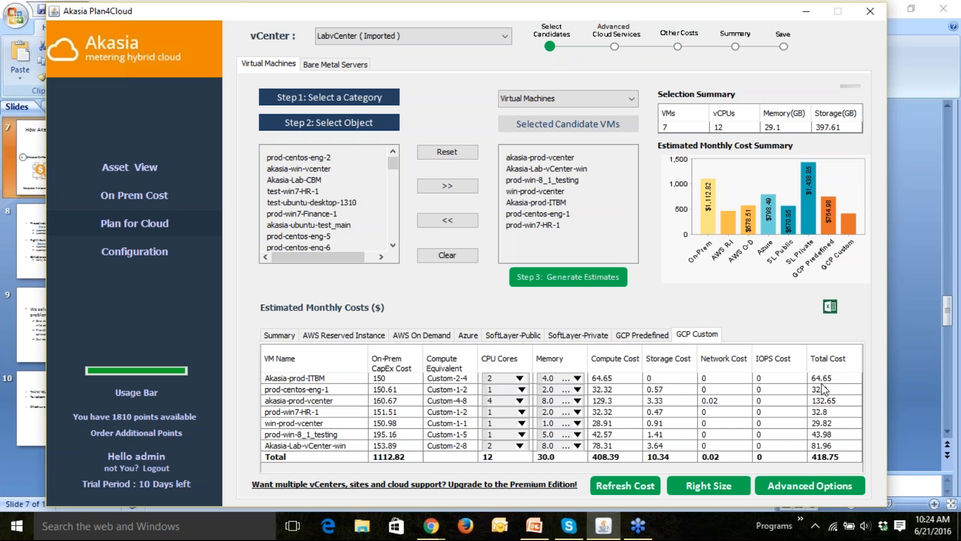
pyautogui.click(520, 379)
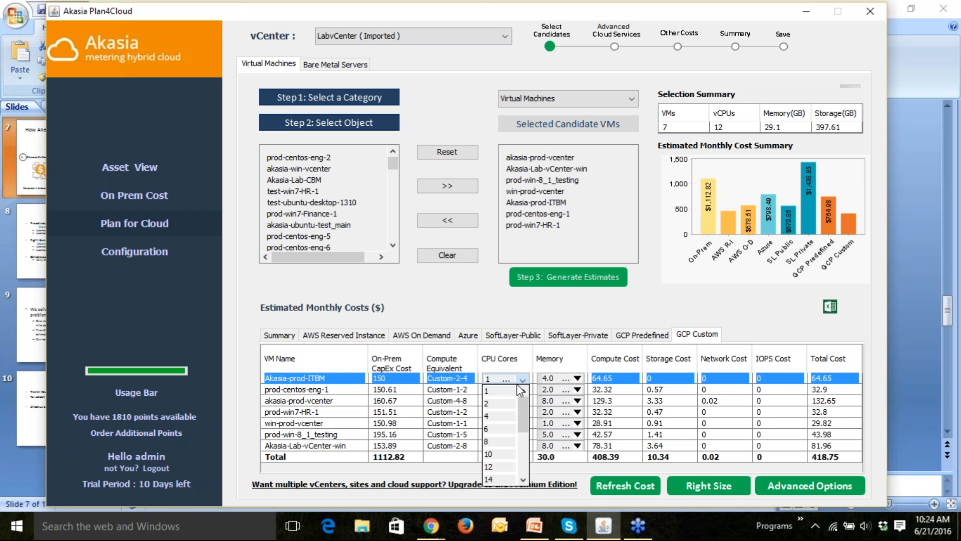
pyautogui.click(492, 416)
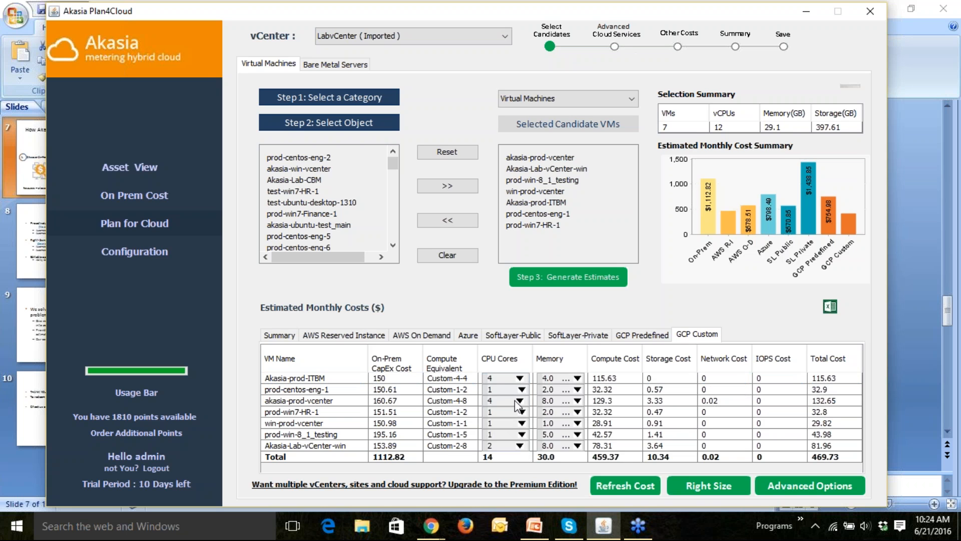
pyautogui.click(577, 379)
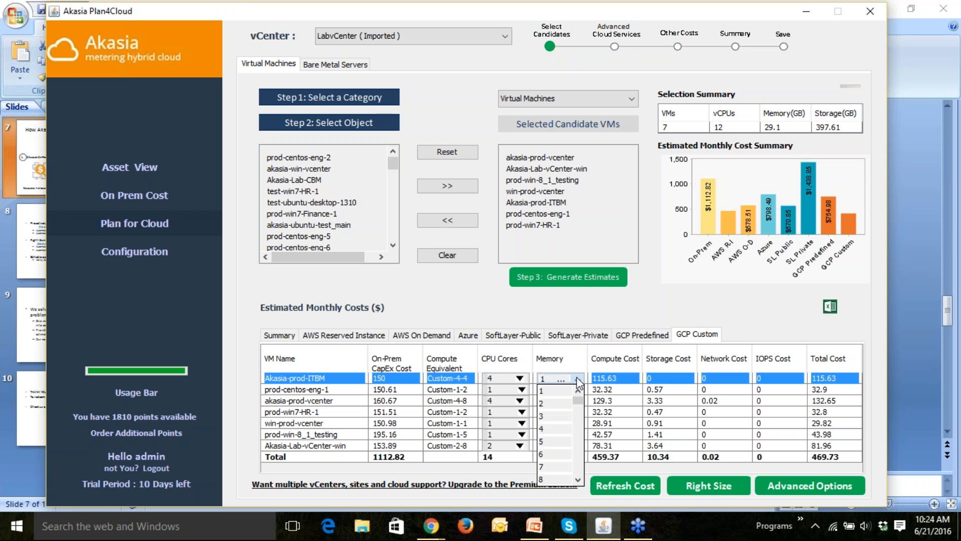
pyautogui.click(541, 441)
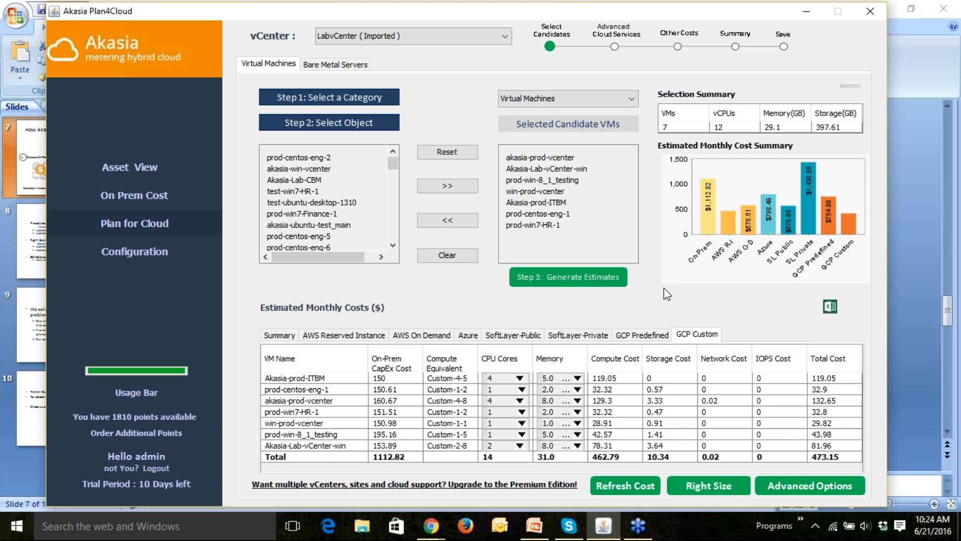
pyautogui.click(587, 279)
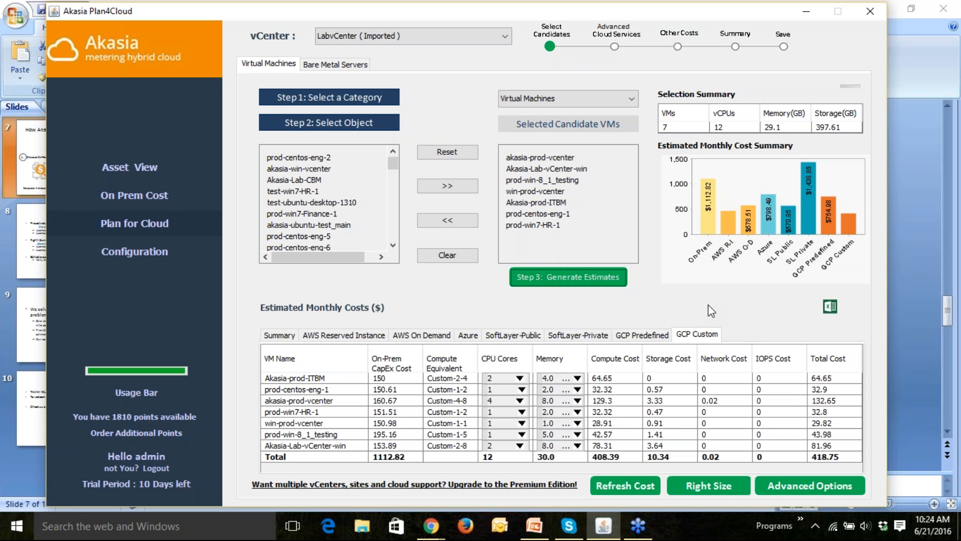
# Open the right-sizing comparison and examine the GCP Predefined costs, widening the 1-1 and RightSize compute equivalent columns.
pyautogui.click(708, 485)
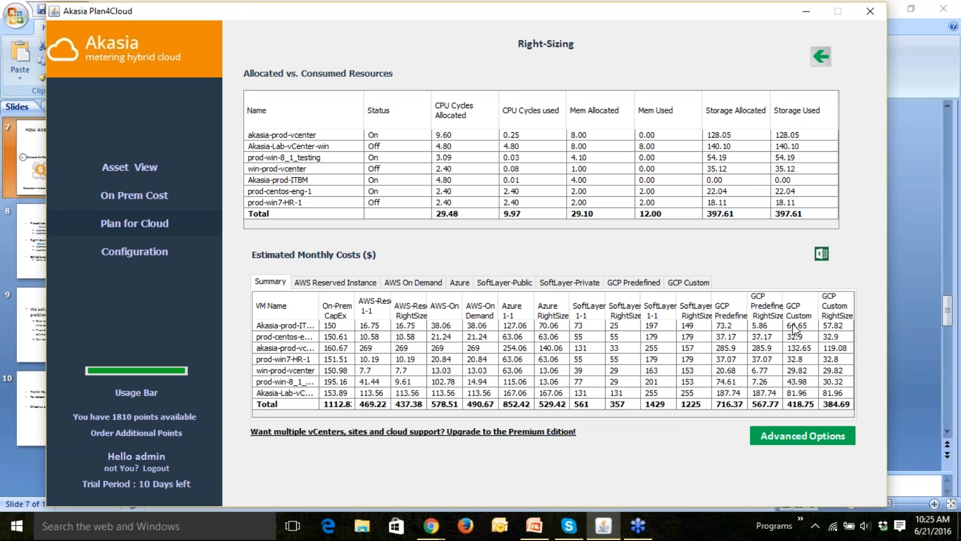
pyautogui.click(640, 284)
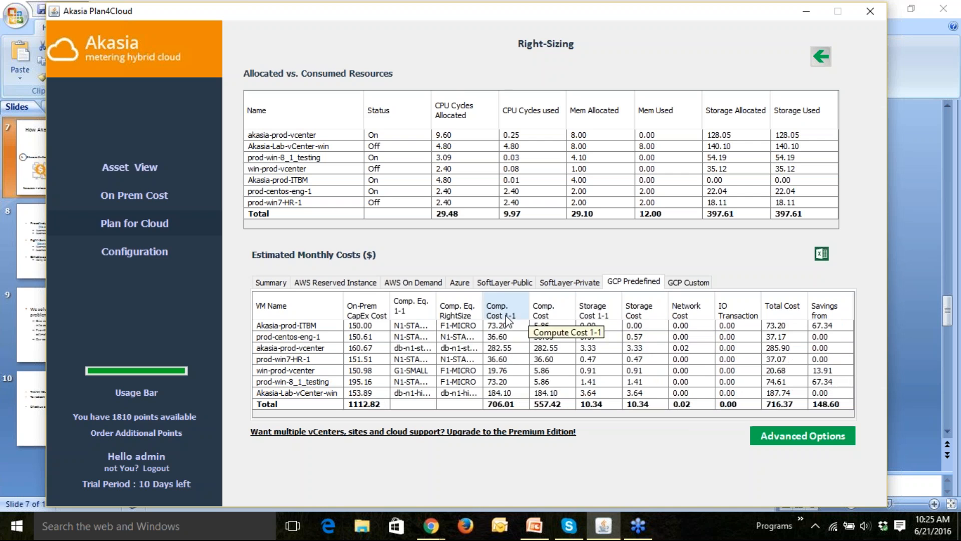
pyautogui.moveTo(436, 299); pyautogui.dragTo(531, 299)
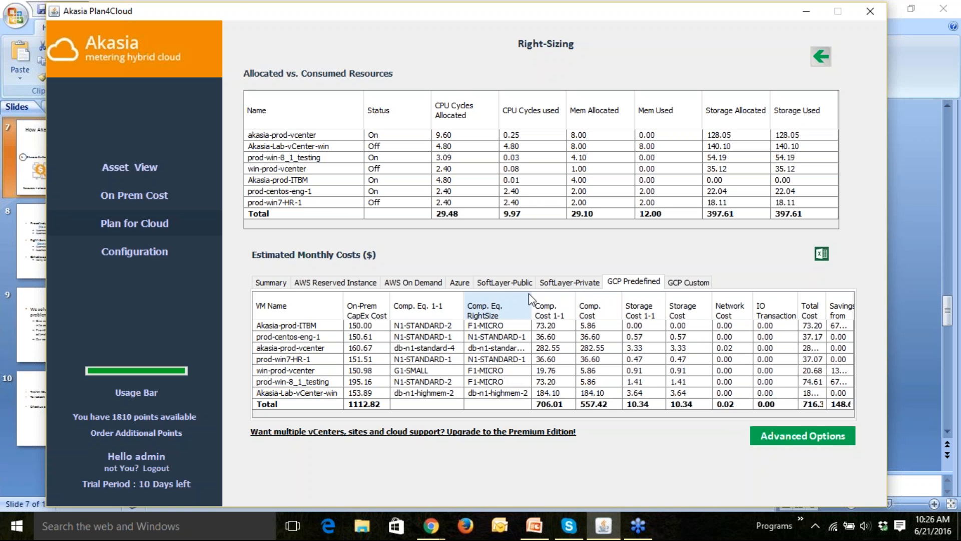
pyautogui.moveTo(531, 294); pyautogui.dragTo(523, 294)
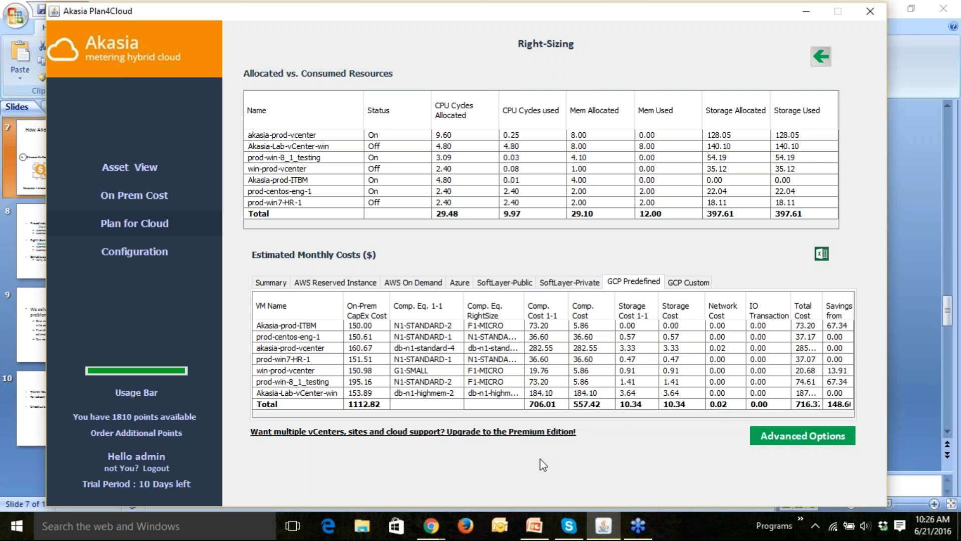
# Open the advanced cloud services and go through SoftLayer, Amazon and Azure as the provider before reselecting Google Cloud Platform.
pyautogui.click(804, 439)
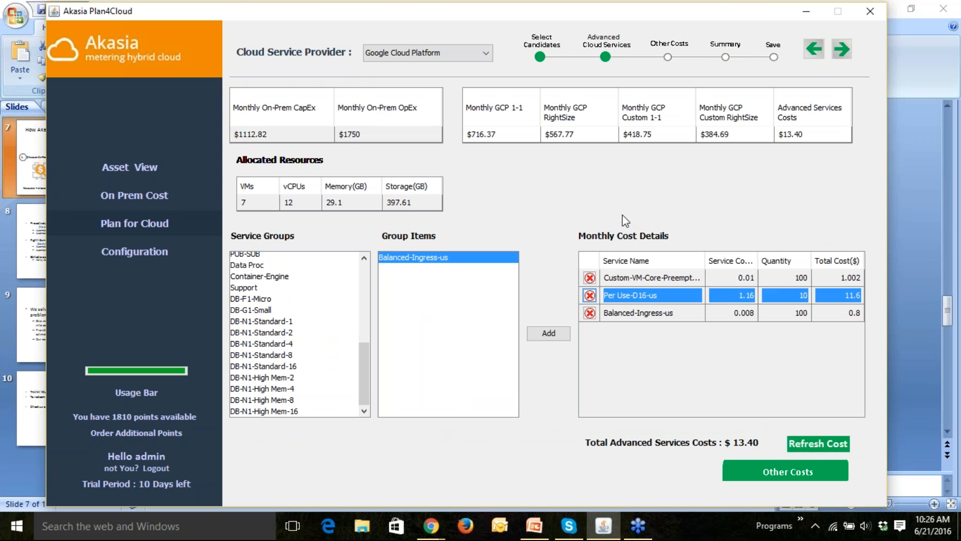
pyautogui.click(486, 53)
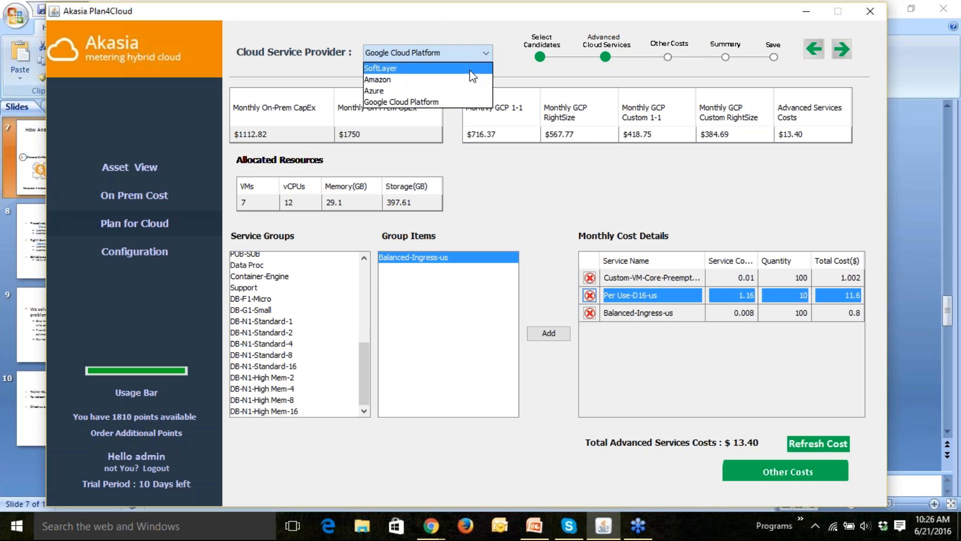
pyautogui.click(479, 71)
pyautogui.click(483, 52)
pyautogui.click(458, 79)
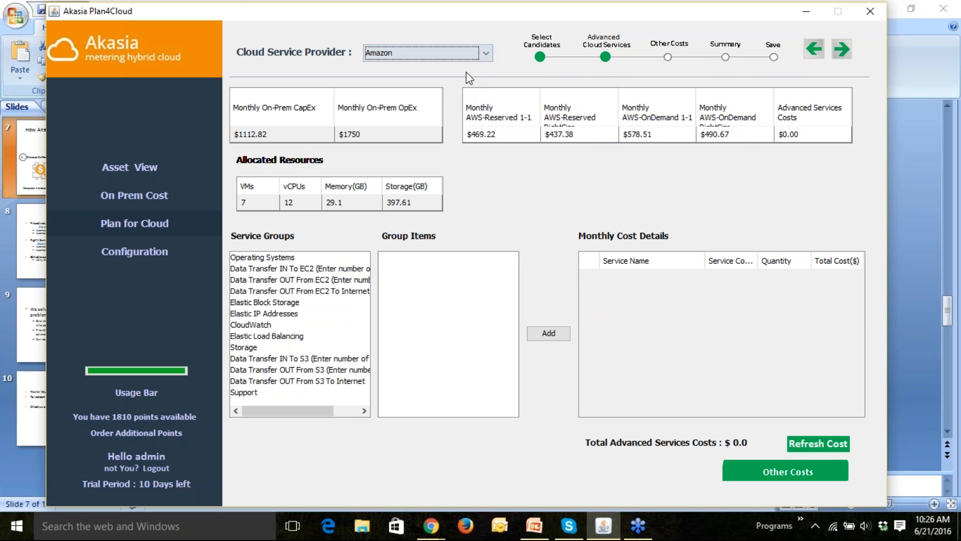
pyautogui.click(485, 53)
pyautogui.click(475, 89)
pyautogui.click(486, 53)
pyautogui.click(476, 99)
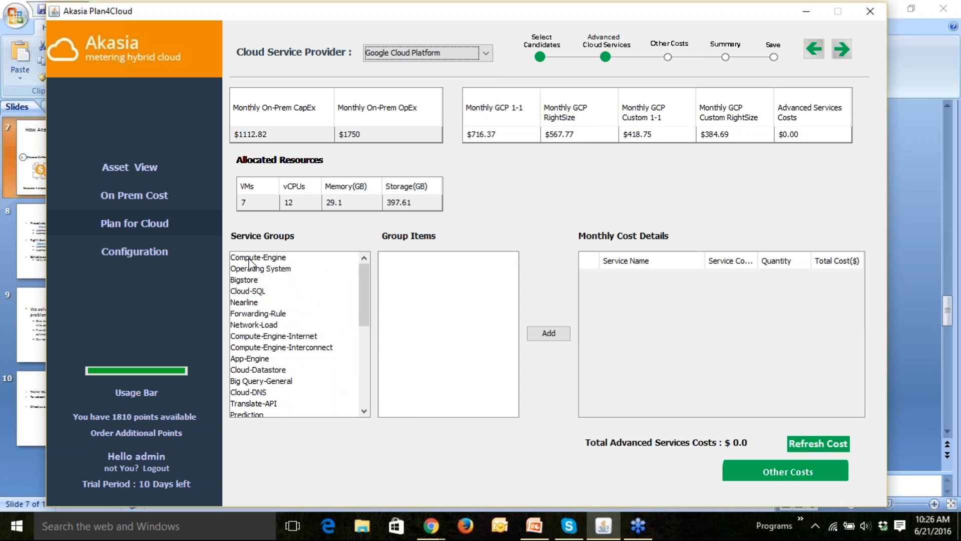
# Add Rhel-High from the Operating System service group with a quantity of 20 and refresh the advanced services cost.
pyautogui.click(250, 259)
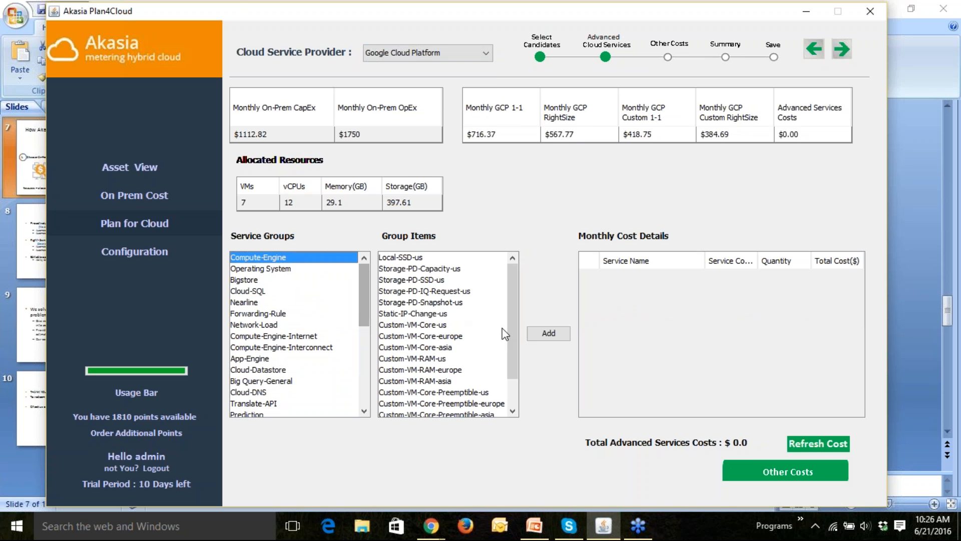
pyautogui.moveTo(510, 326); pyautogui.dragTo(518, 388)
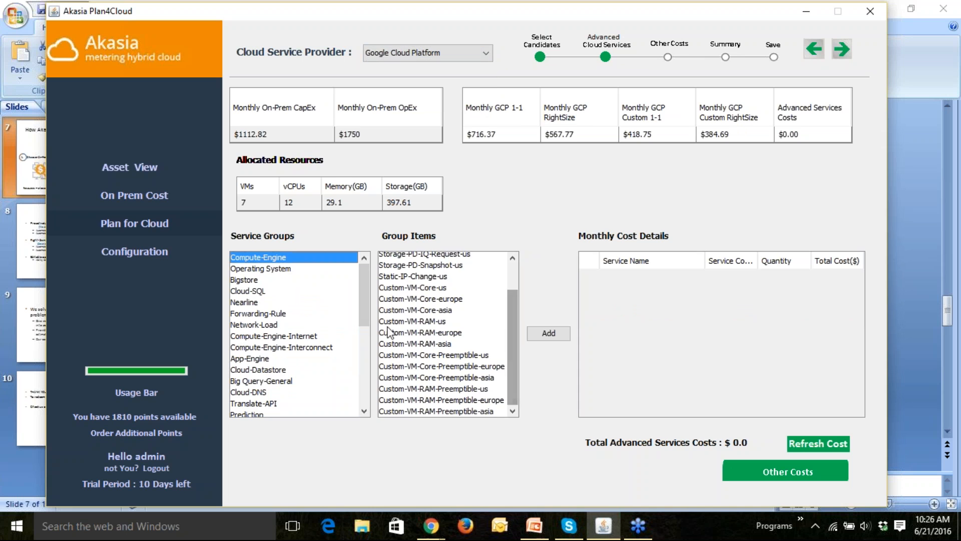
pyautogui.click(238, 269)
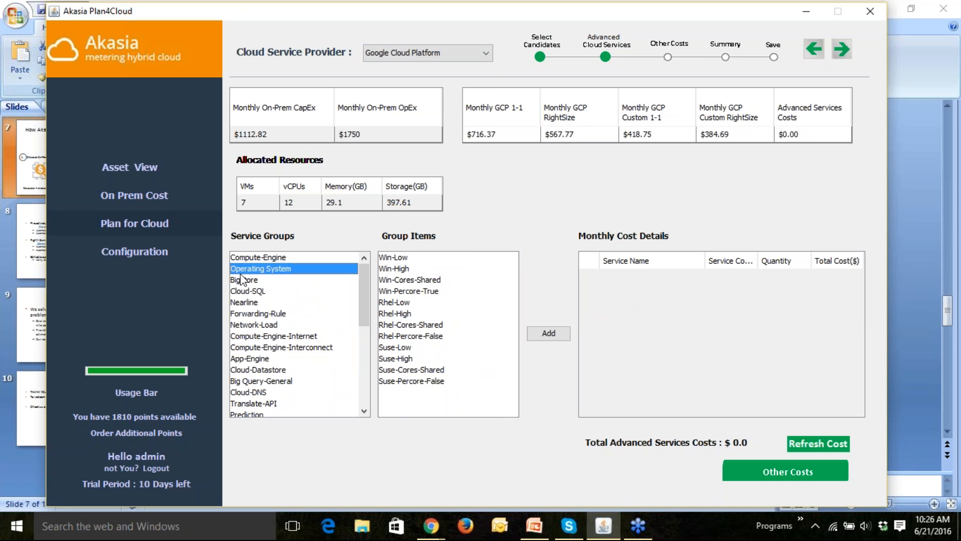
pyautogui.click(394, 315)
pyautogui.click(547, 334)
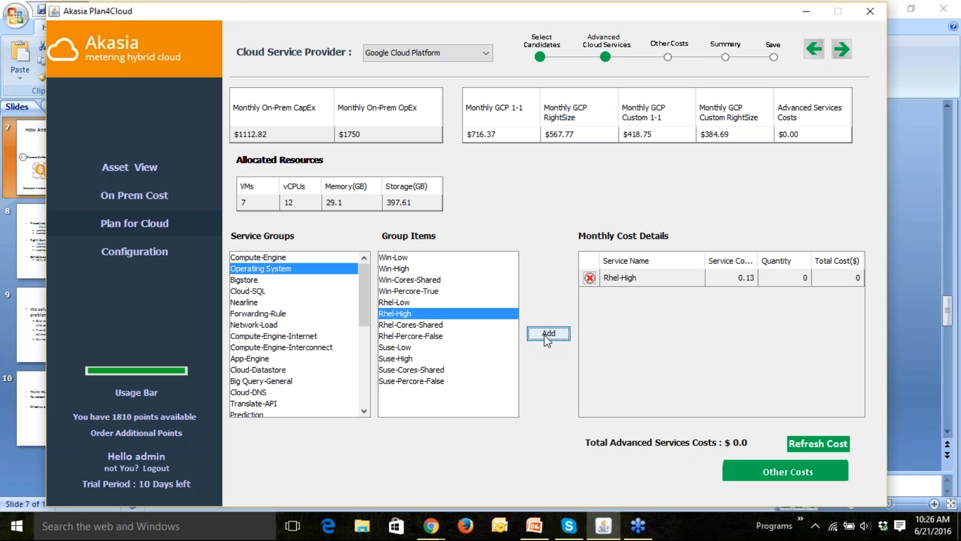
pyautogui.doubleClick(805, 278)
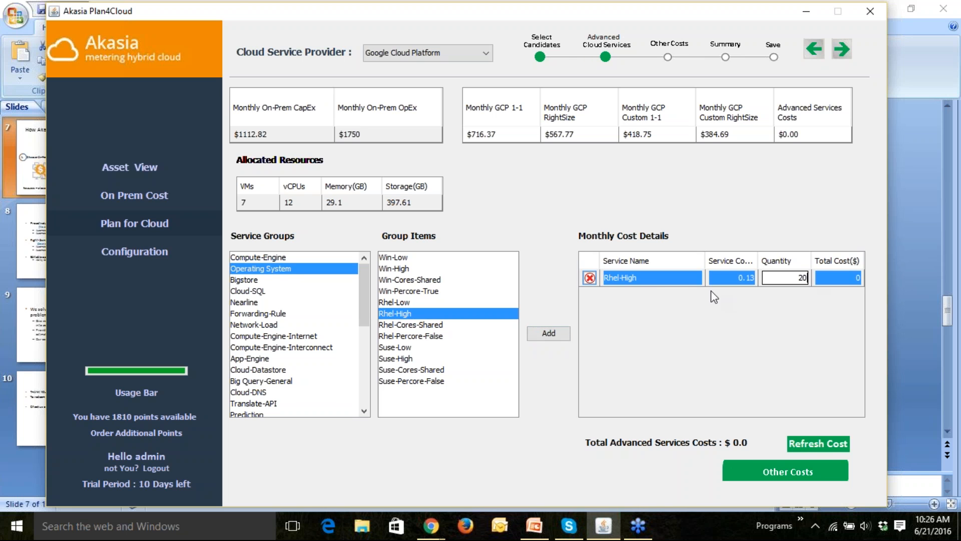
pyautogui.press('Return')
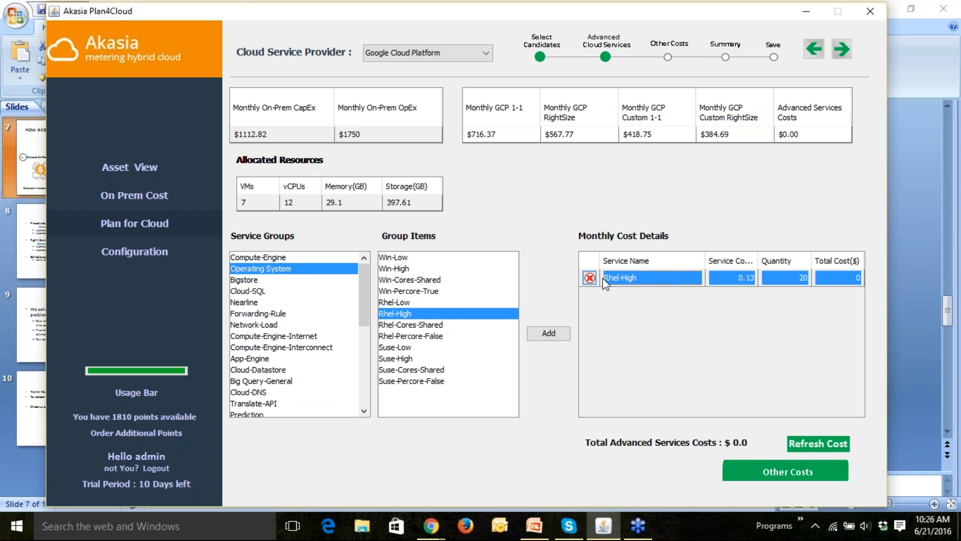
pyautogui.click(815, 448)
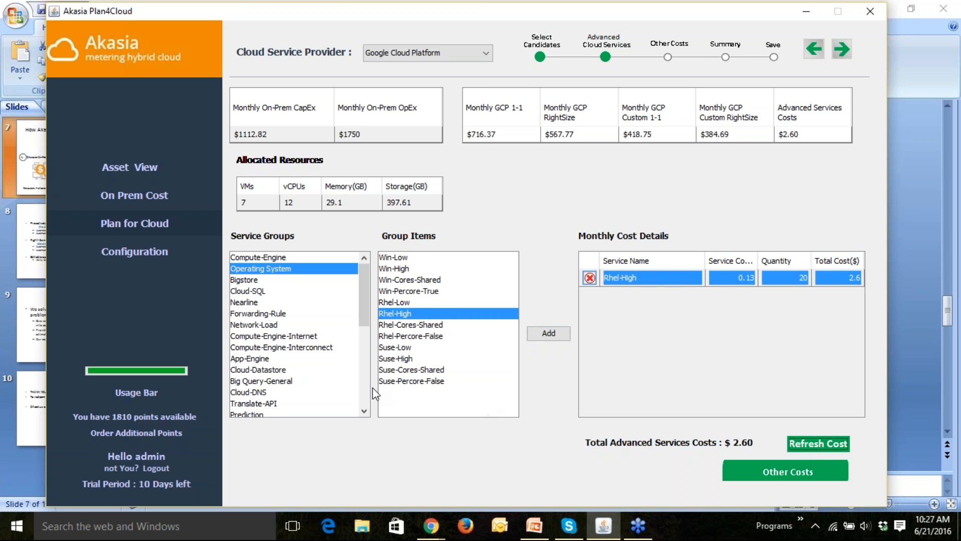
# Examine the items offered in the Bigstore, Cloud-SQL, Nearline, Forwarding-Rule, Network-Load and Compute-Engine-Internet service groups.
pyautogui.click(245, 281)
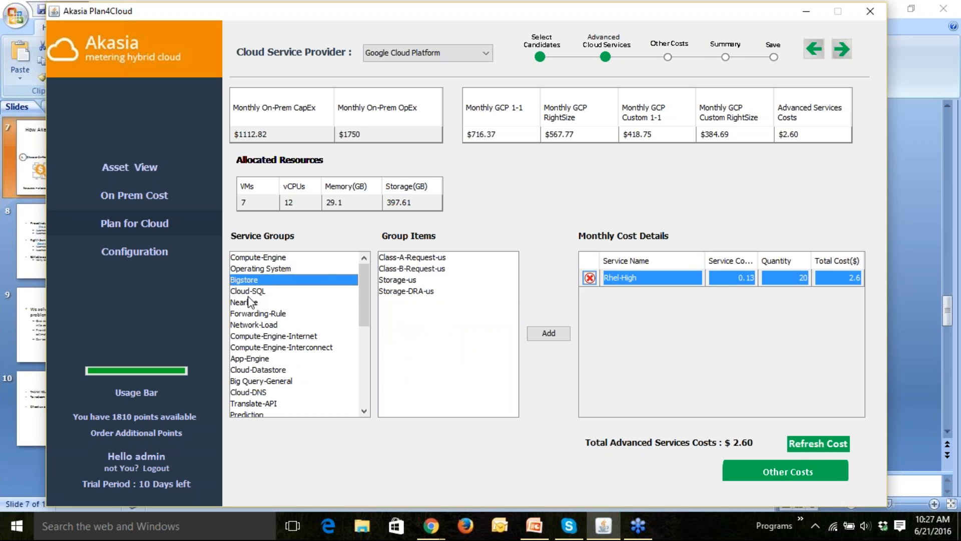
pyautogui.click(248, 293)
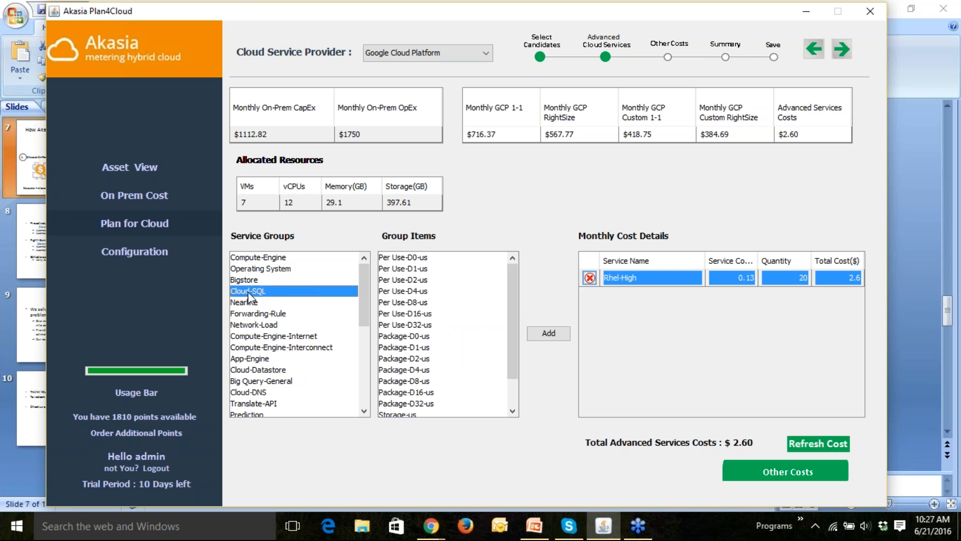
pyautogui.click(251, 303)
pyautogui.click(252, 315)
pyautogui.click(254, 331)
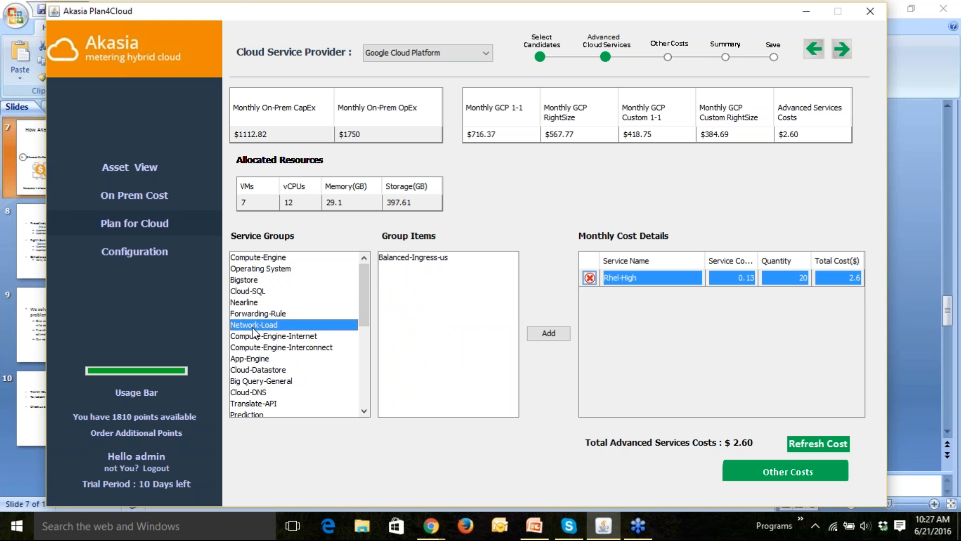
pyautogui.click(248, 340)
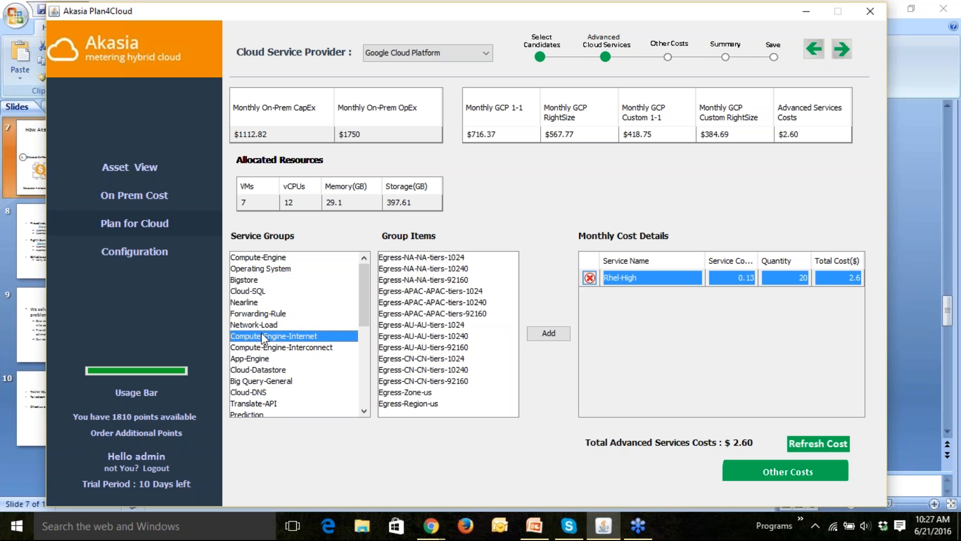
# Add Egress-NA-NA-tiers-92160 from the Compute-Engine-Internet service group with a quantity of 100.
pyautogui.click(424, 315)
pyautogui.click(432, 279)
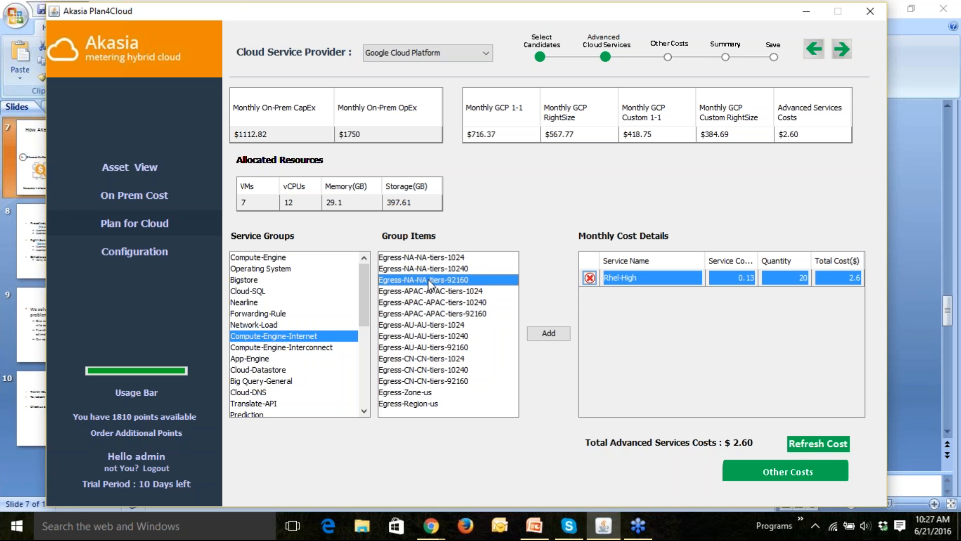
pyautogui.click(546, 334)
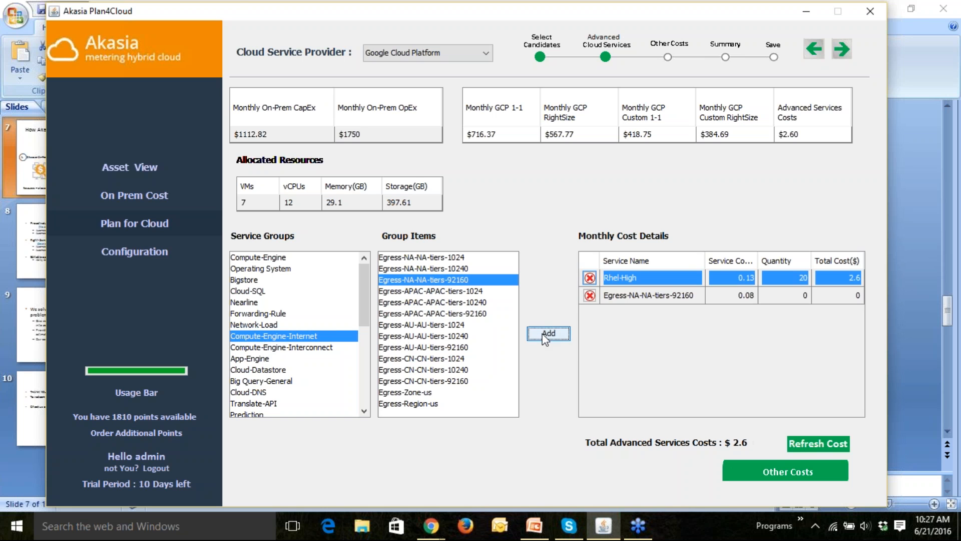
pyautogui.click(801, 295)
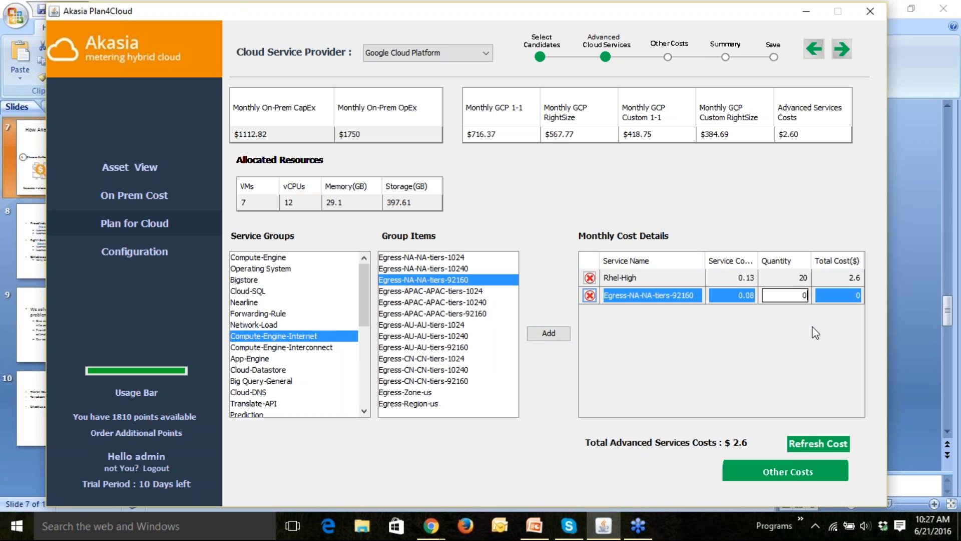
pyautogui.press('BackSpace')
pyautogui.write('100')
pyautogui.press('Return')
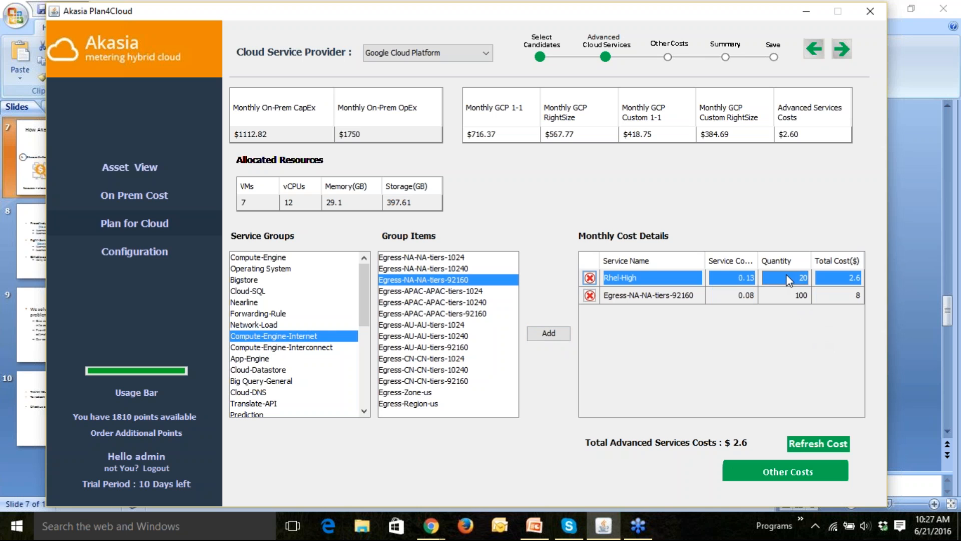
# Add Interconnect-US-US from the Compute-Engine-Interconnect service group with a quantity of 200 and refresh the advanced services cost.
pyautogui.click(253, 359)
pyautogui.click(252, 348)
pyautogui.click(398, 257)
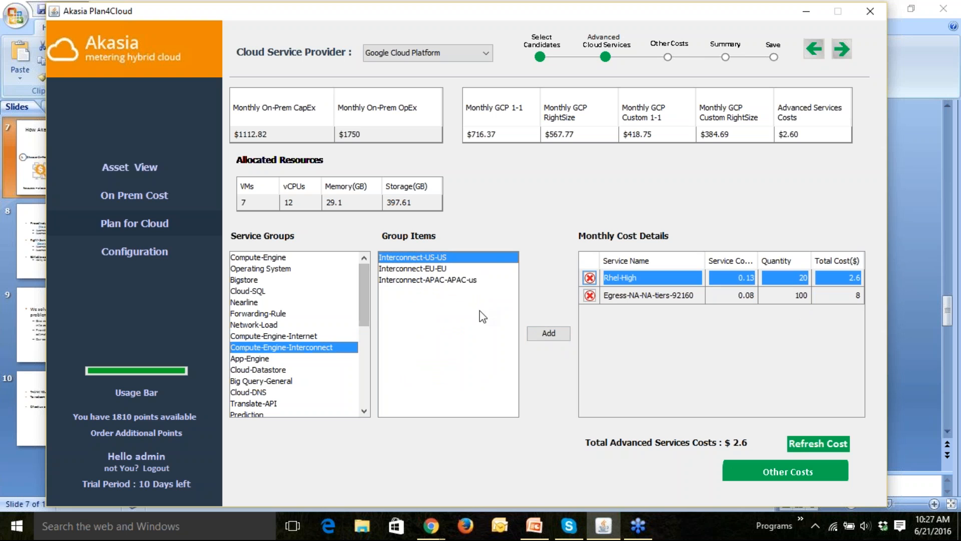
pyautogui.click(544, 333)
pyautogui.click(807, 313)
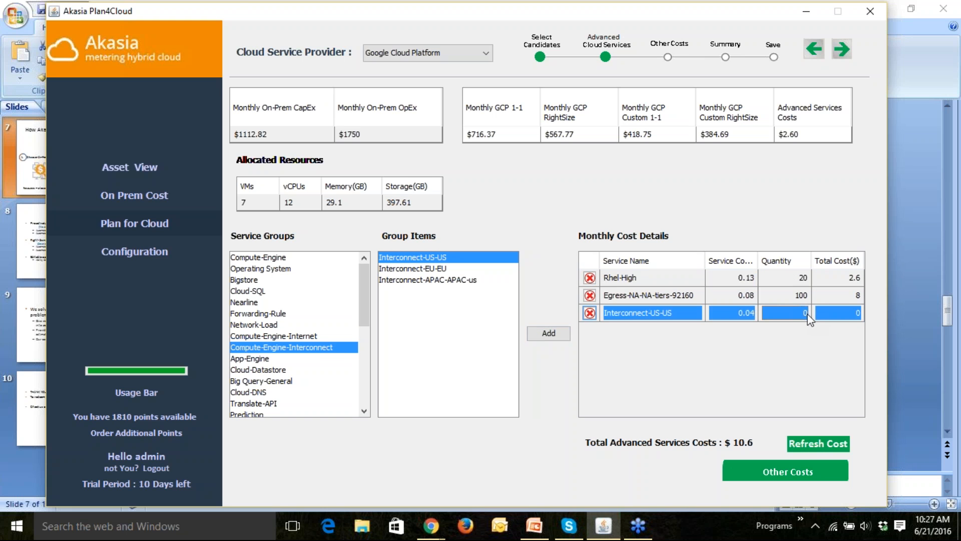
pyautogui.doubleClick(807, 313)
pyautogui.write('200')
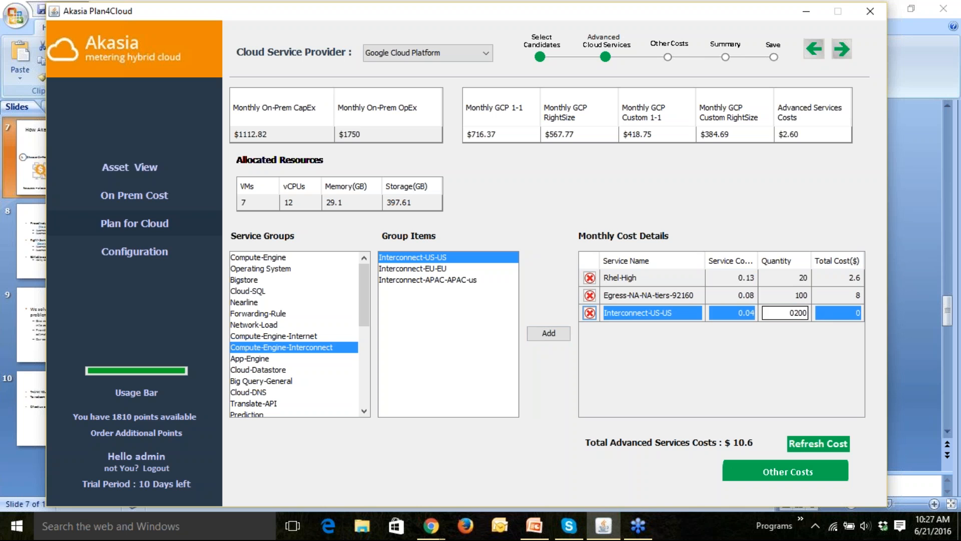
pyautogui.click(789, 301)
pyautogui.click(817, 445)
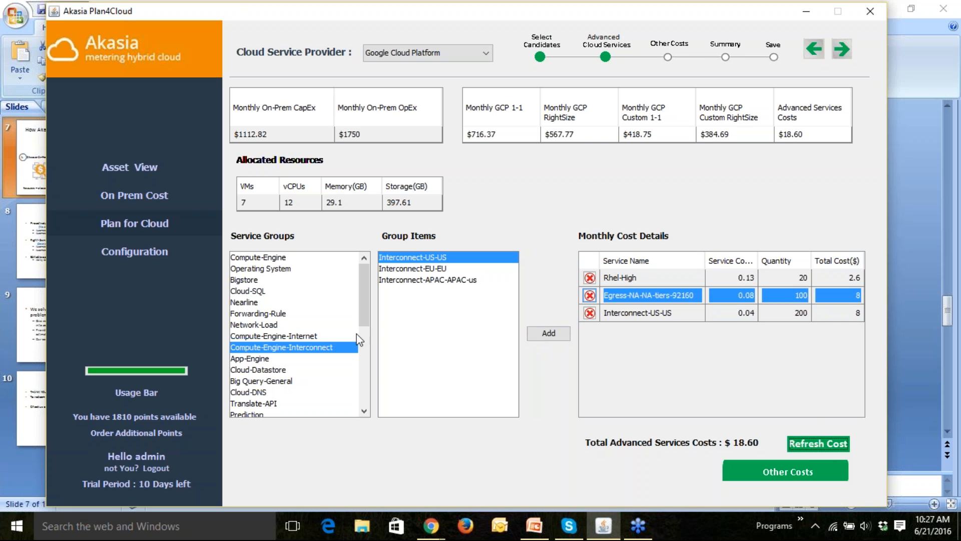
# In the other costs, set the onetime implementation/migration cost to 1000, refresh the cost and open the costs summary.
pyautogui.moveTo(365, 323); pyautogui.dragTo(373, 415)
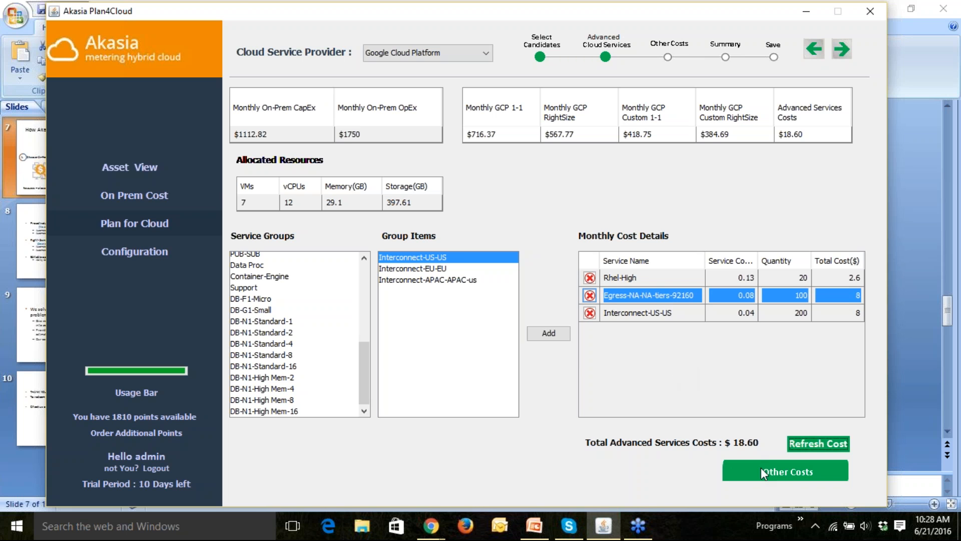
pyautogui.click(775, 474)
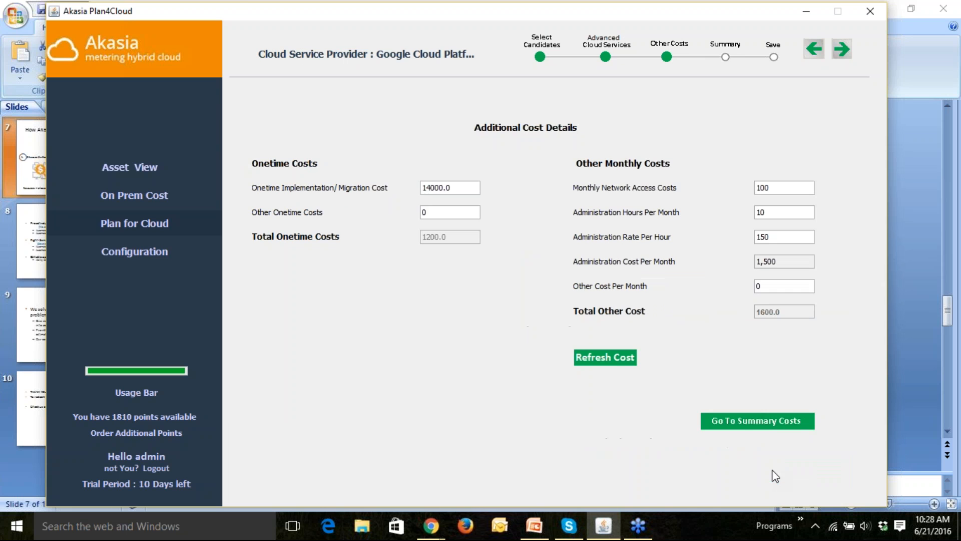
pyautogui.moveTo(430, 187); pyautogui.dragTo(452, 187)
pyautogui.click(452, 188)
pyautogui.press('BackSpace')
pyautogui.press('BackSpace')
pyautogui.press('BackSpace')
pyautogui.press('BackSpace')
pyautogui.press('BackSpace')
pyautogui.press('BackSpace')
pyautogui.press('BackSpace')
pyautogui.write('1000')
pyautogui.click(597, 359)
pyautogui.click(732, 425)
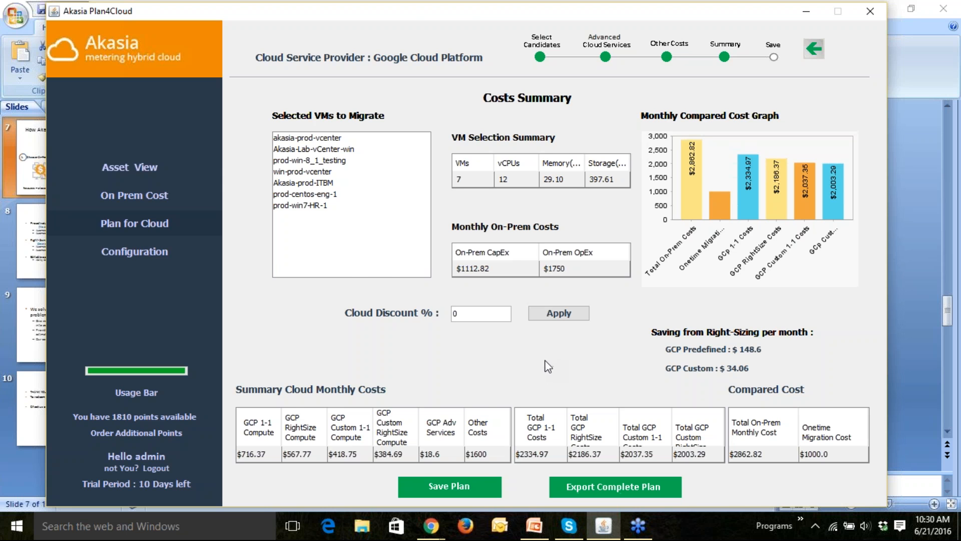
# Switch to the Akasia-GCP-Webinar-June21 presentation in PowerPoint and start the slide show from slide 8, "Benefits from Akasia".
pyautogui.click(20, 479)
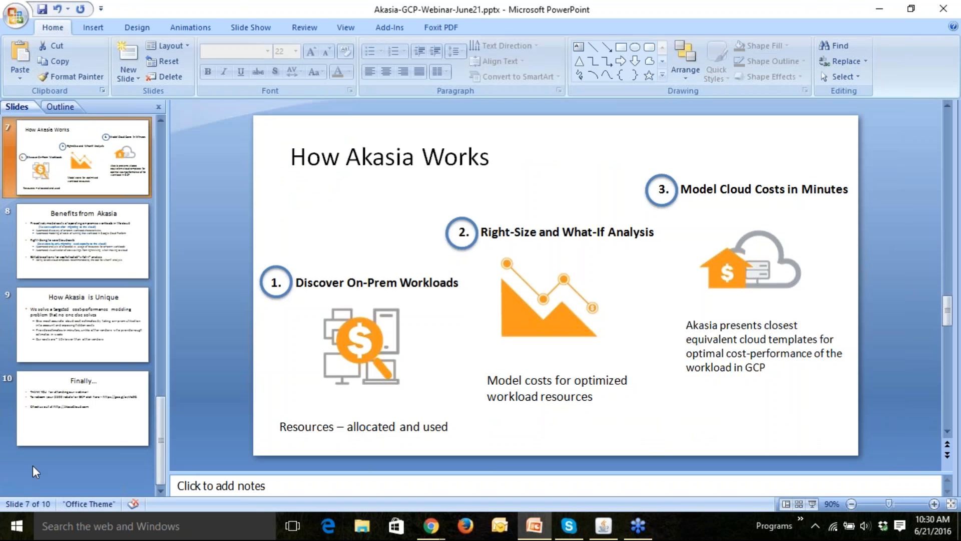
pyautogui.click(103, 233)
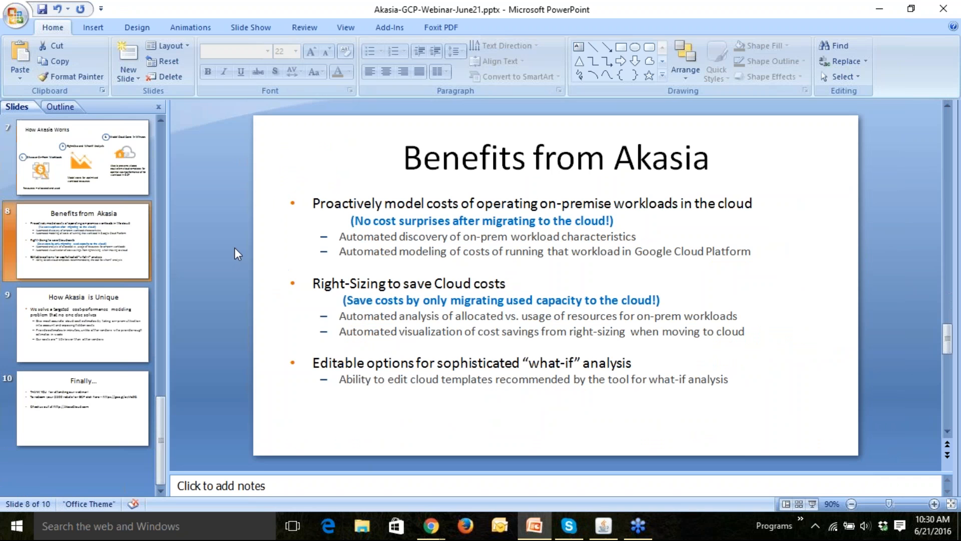
pyautogui.click(812, 504)
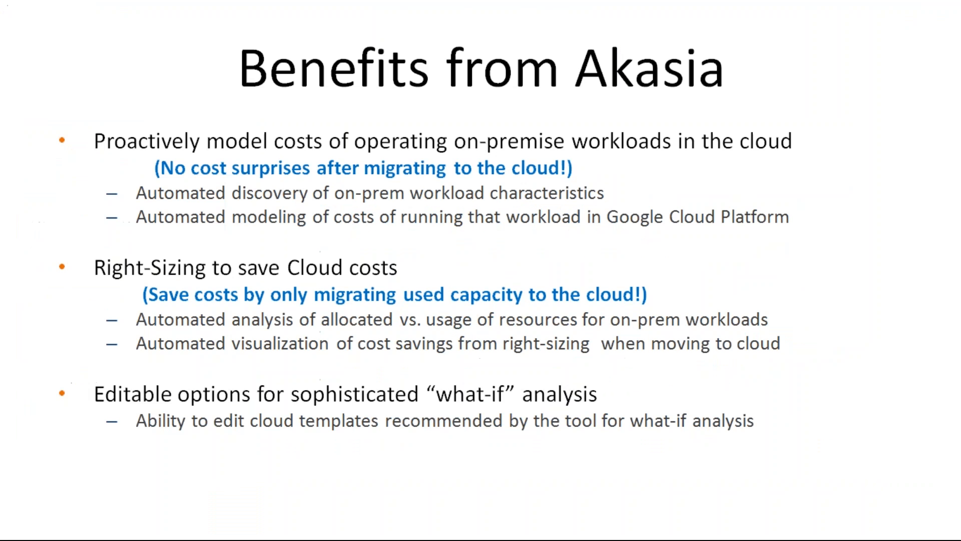